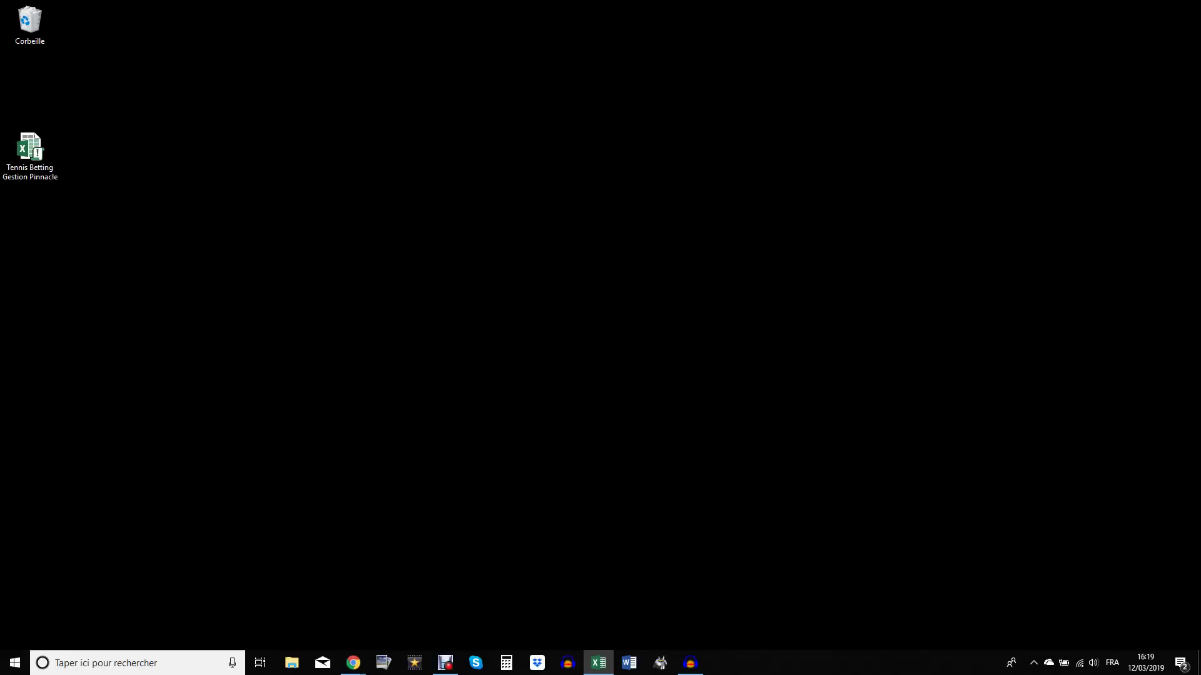
- Switch to the PS3838 page in Chrome, close its find bar and maximize the browser window
left_click_drag(1094, 66, 476, 8)
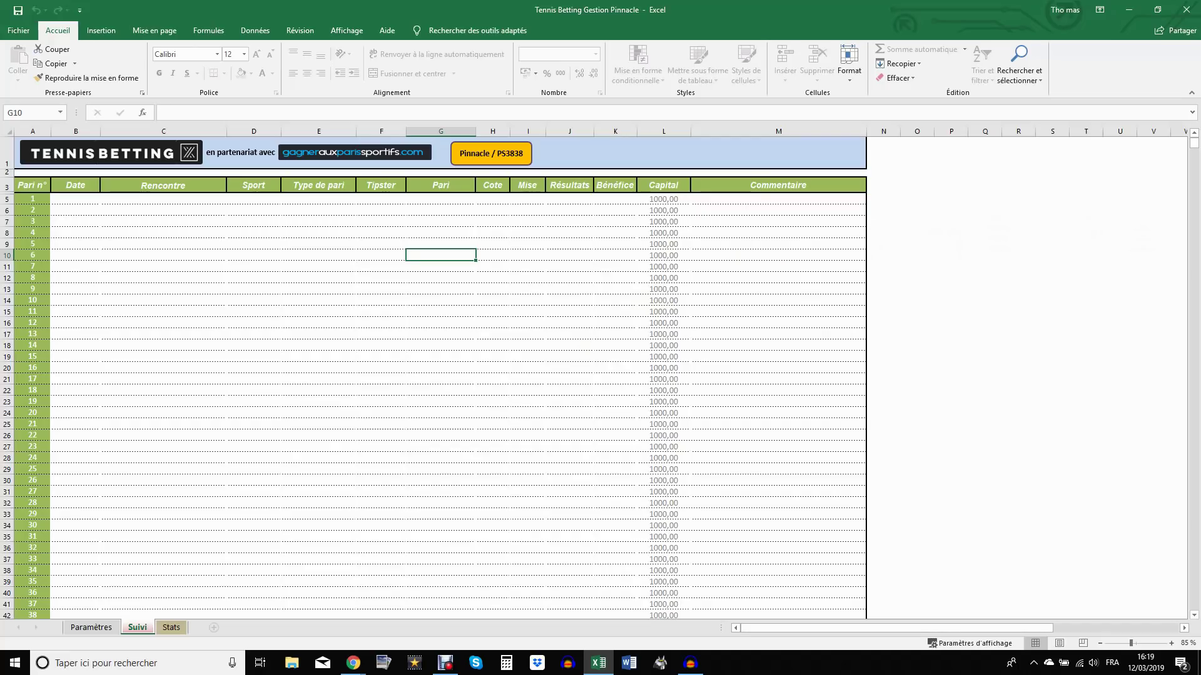
key("alt+Tab")
left_click_drag(1200, 68, 472, 65)
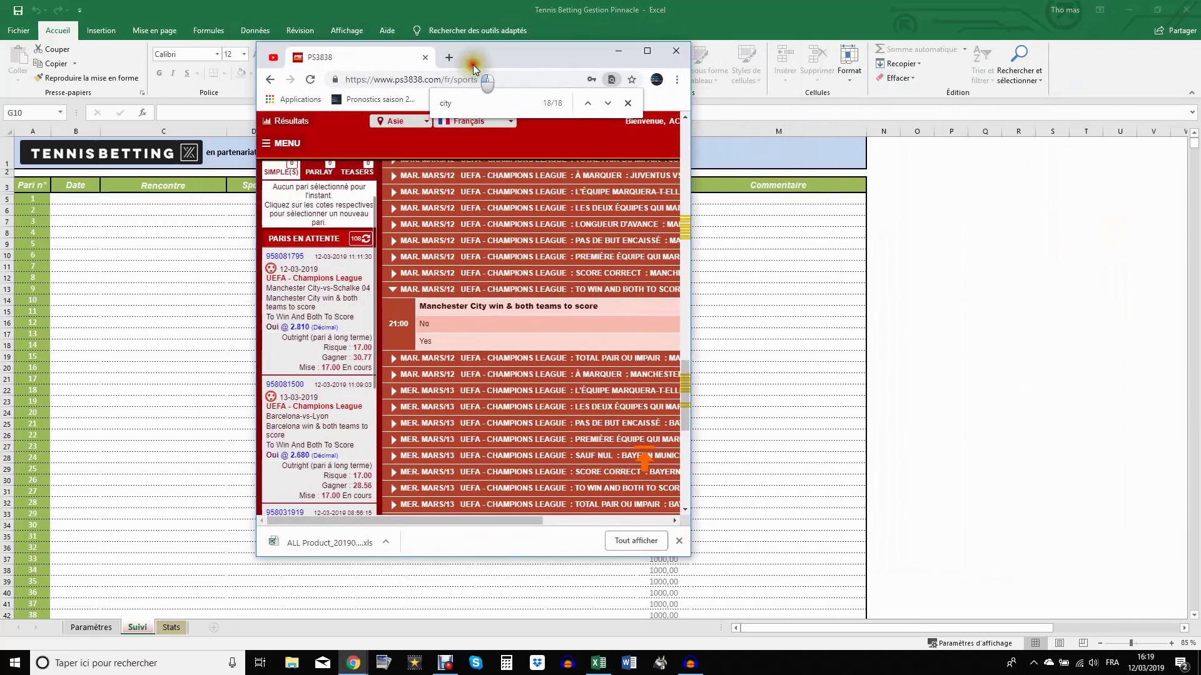
left_click(630, 105)
left_click(648, 50)
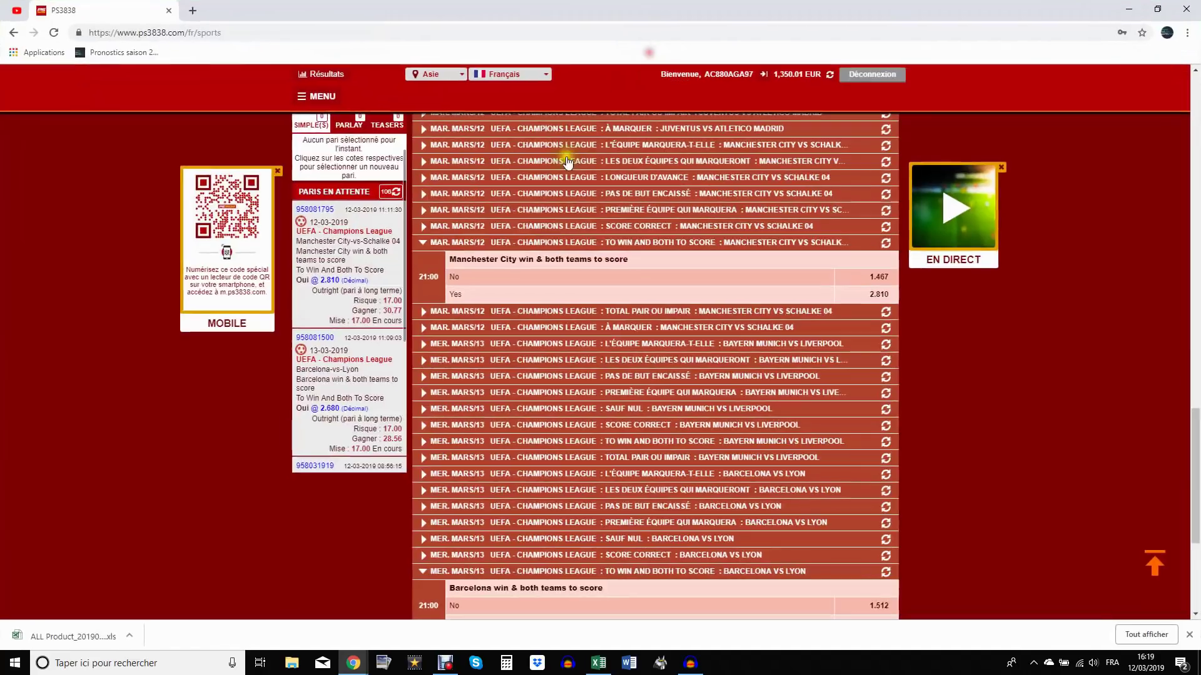
- Go to the PS3838 home page (Accueil) and open the Mes paris bet history
scroll(395, 303, "up", 4)
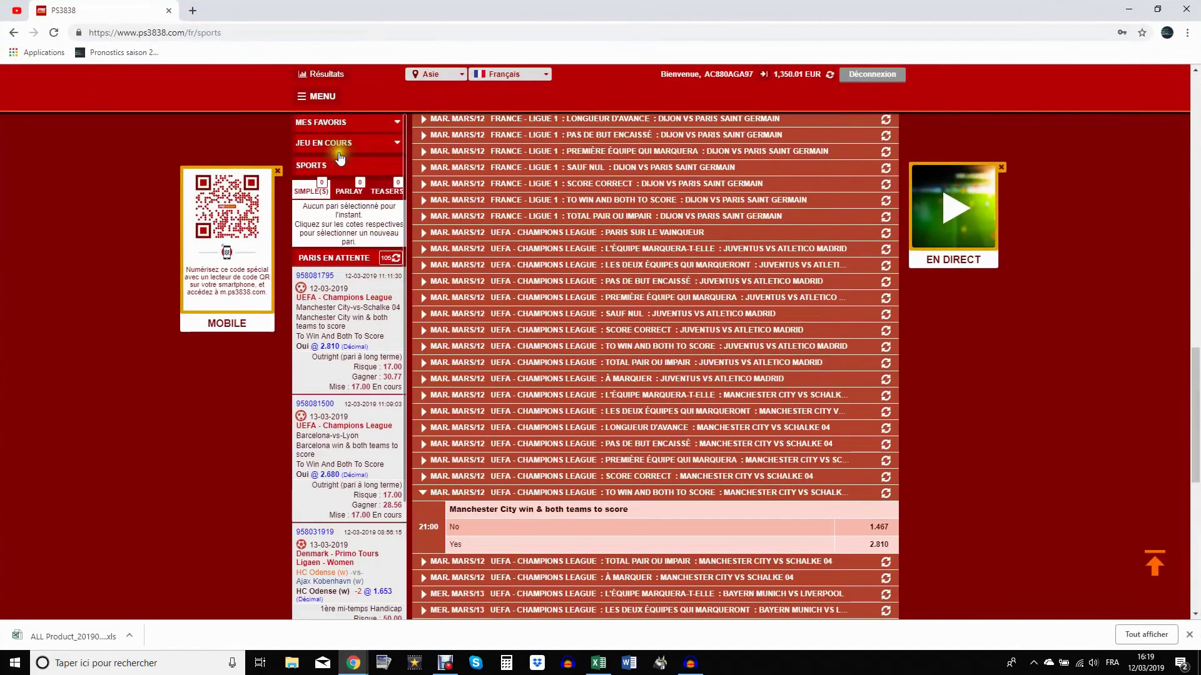
left_click(320, 95)
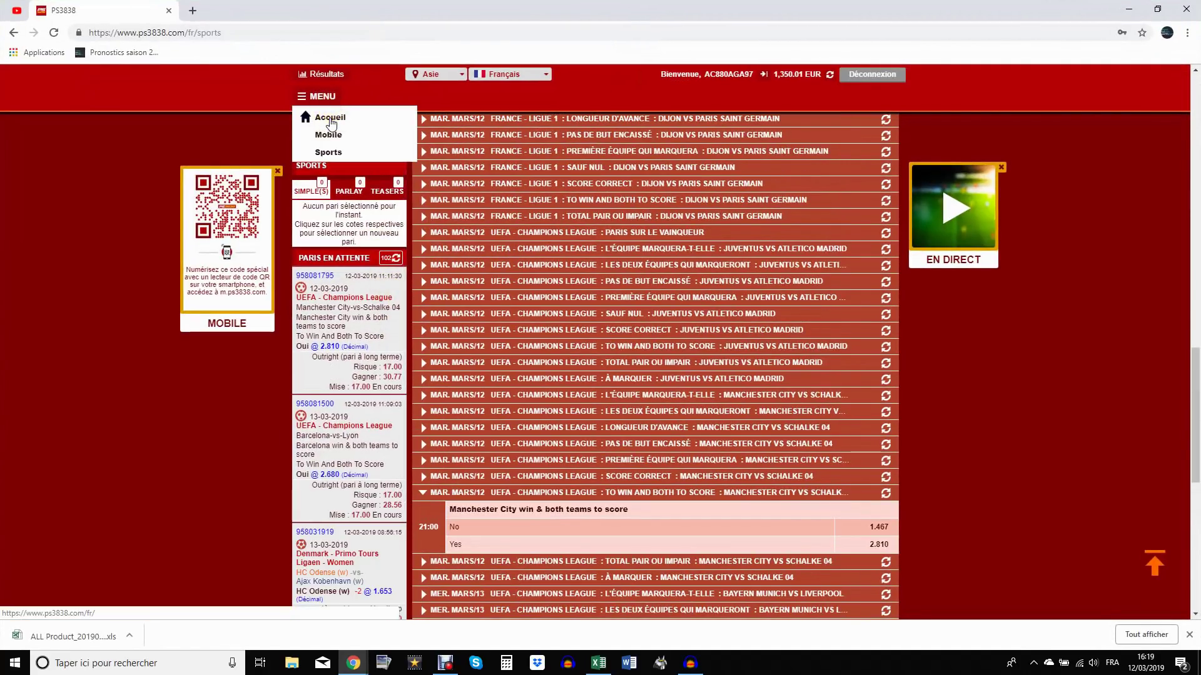
left_click(325, 119)
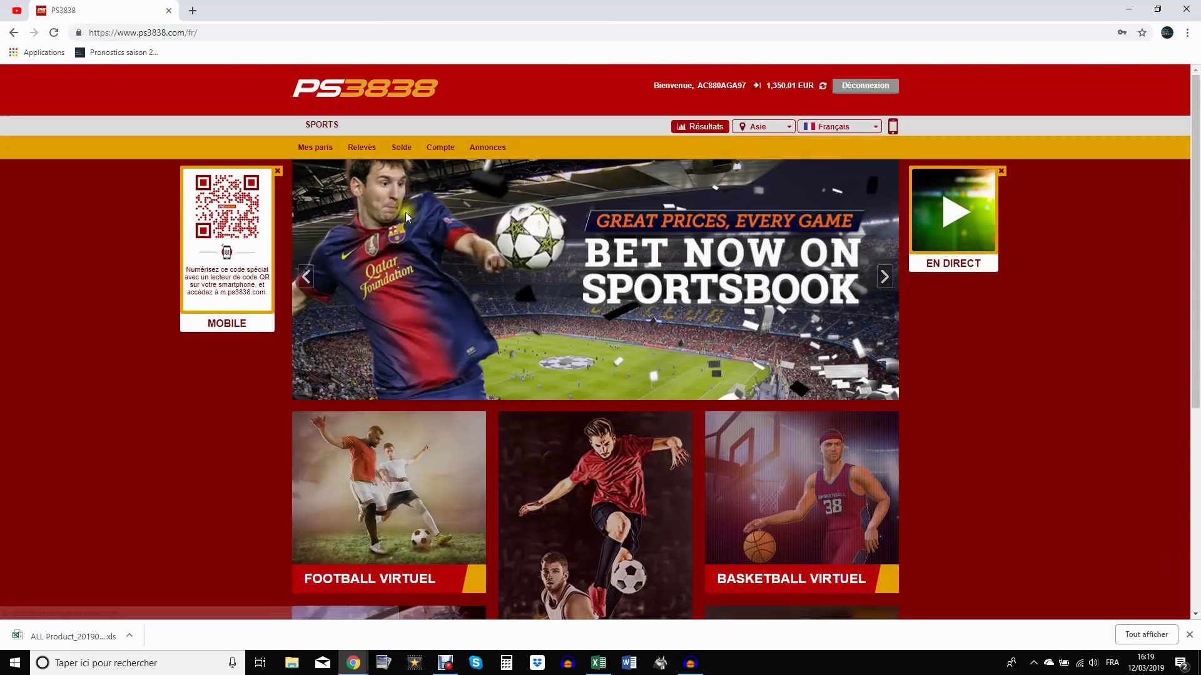
left_click(317, 149)
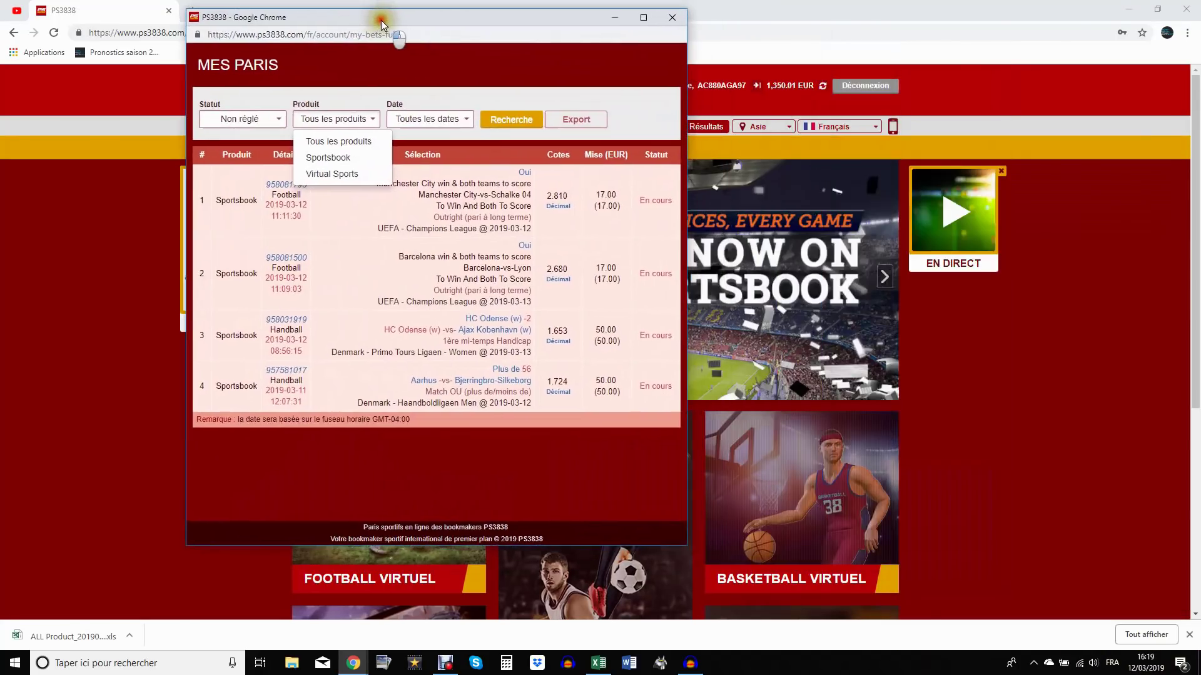
- Filter the bet history to Réglé bets from 04/03/2019 to 10/03/2019 and run the search
left_click_drag(381, 16, 381, 42)
left_click(274, 144)
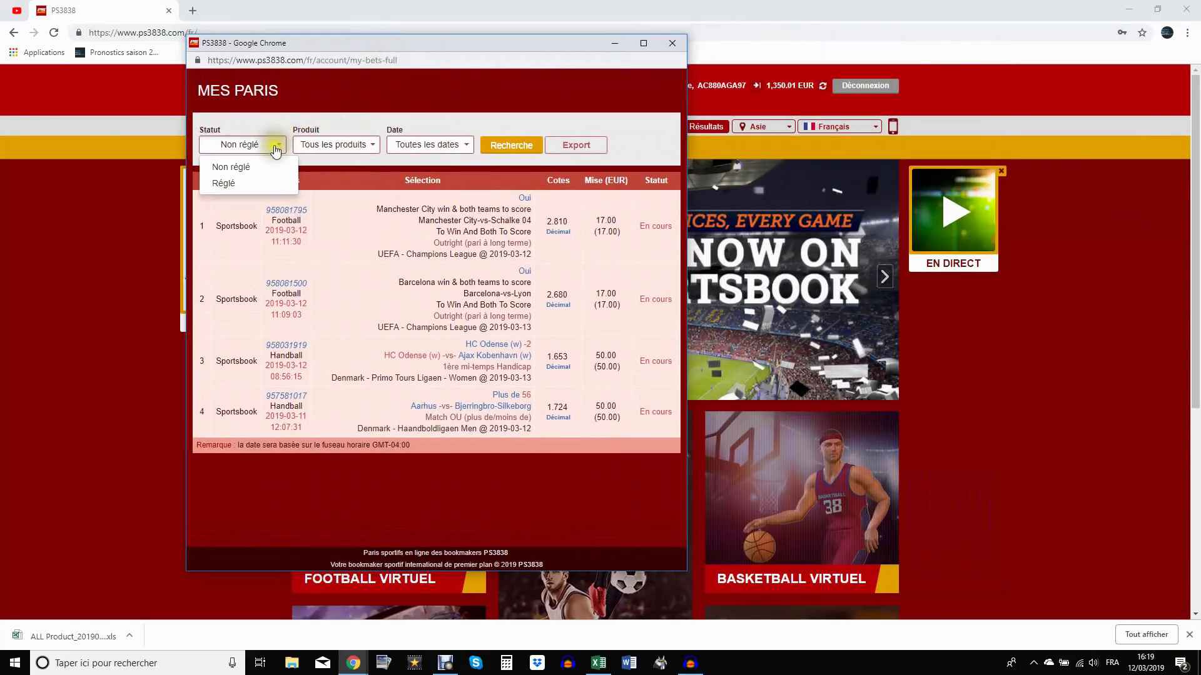
left_click(228, 183)
left_click(421, 142)
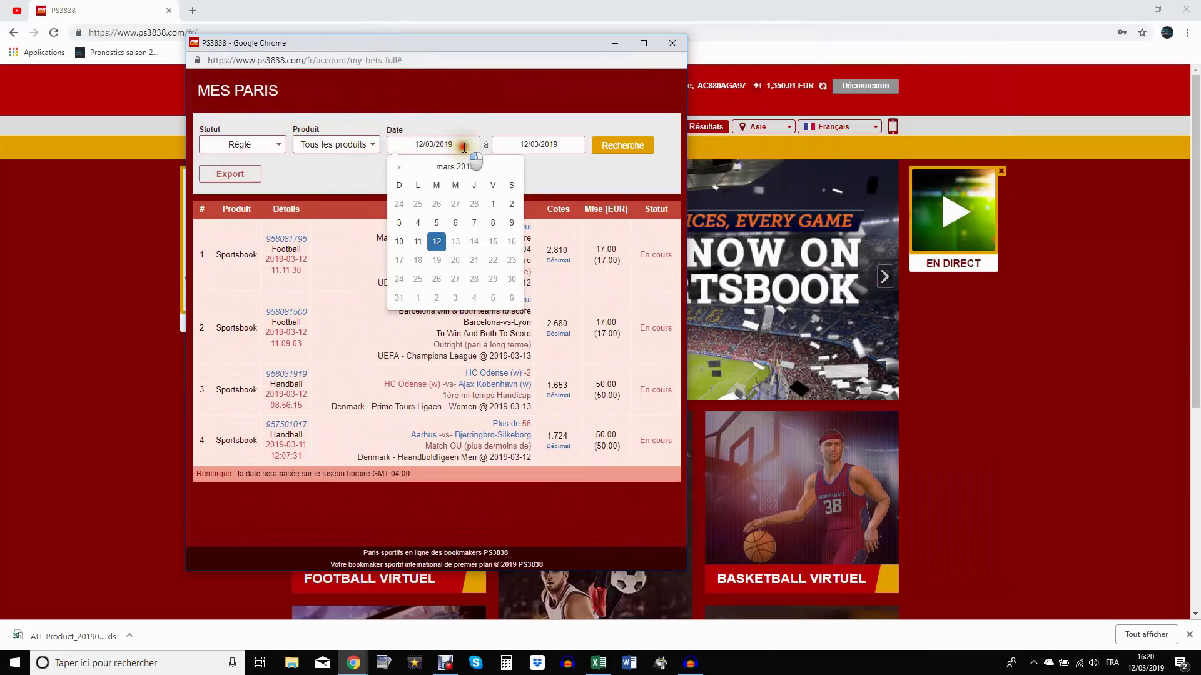
left_click(413, 225)
left_click(537, 144)
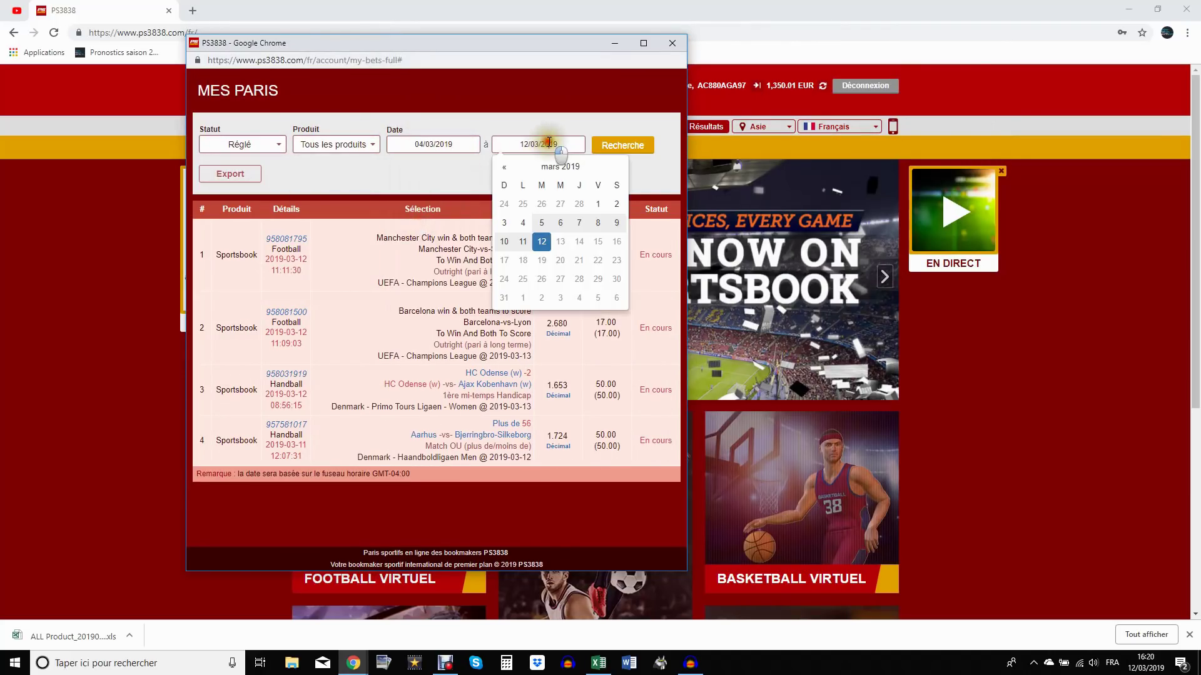
left_click(502, 236)
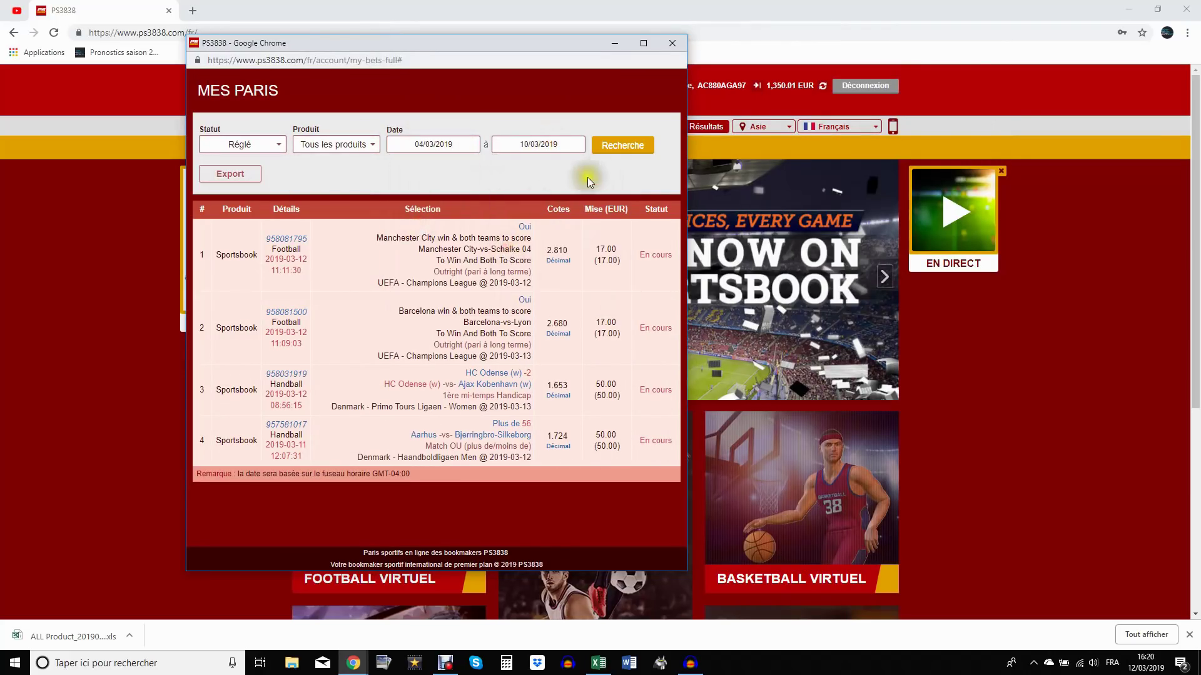
left_click(638, 147)
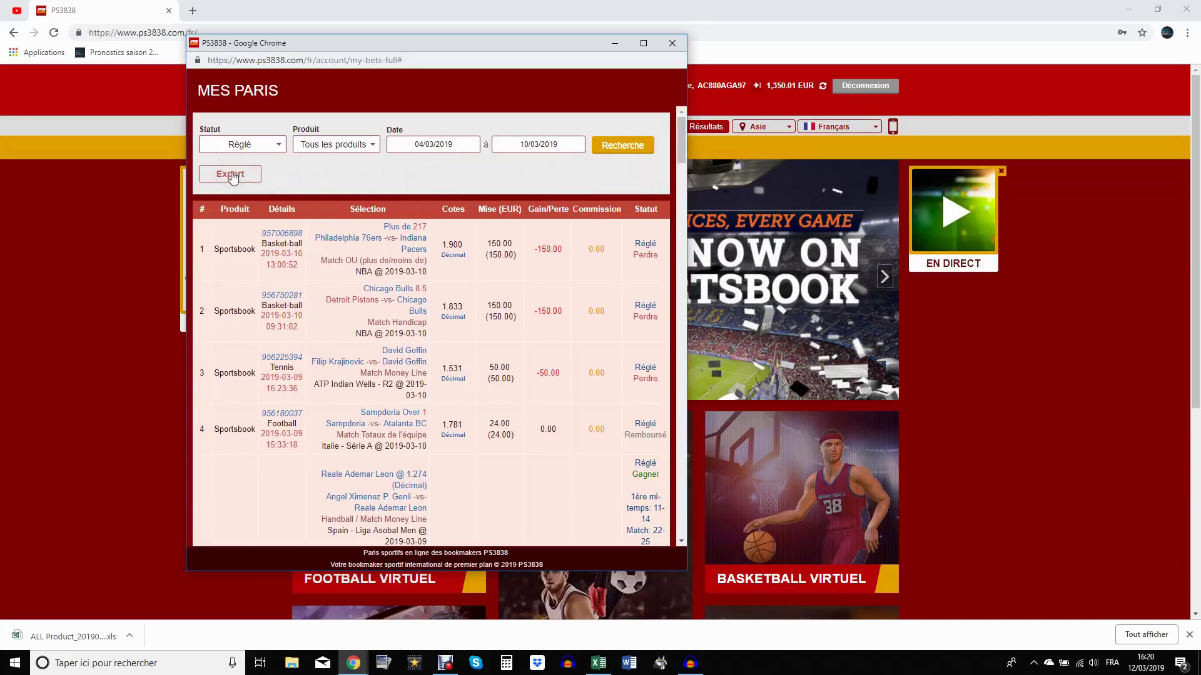
- Export the settled bets to an Excel file and minimize both browser windows to return to the workbook
left_click(231, 177)
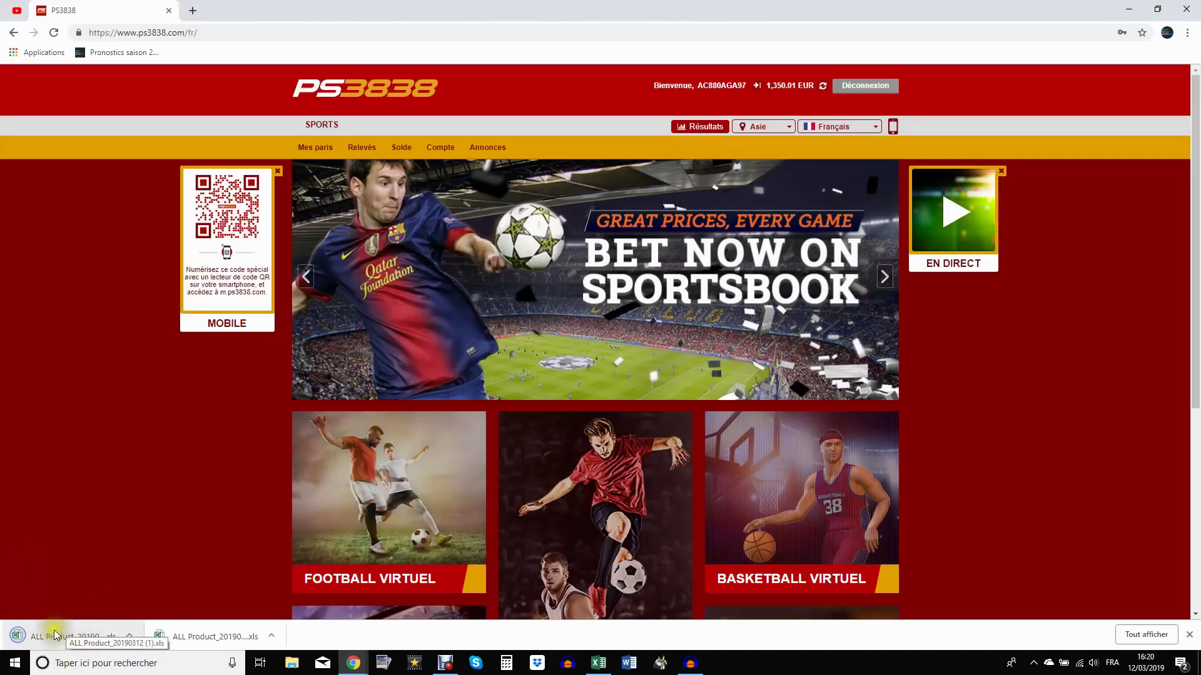
left_click(1134, 12)
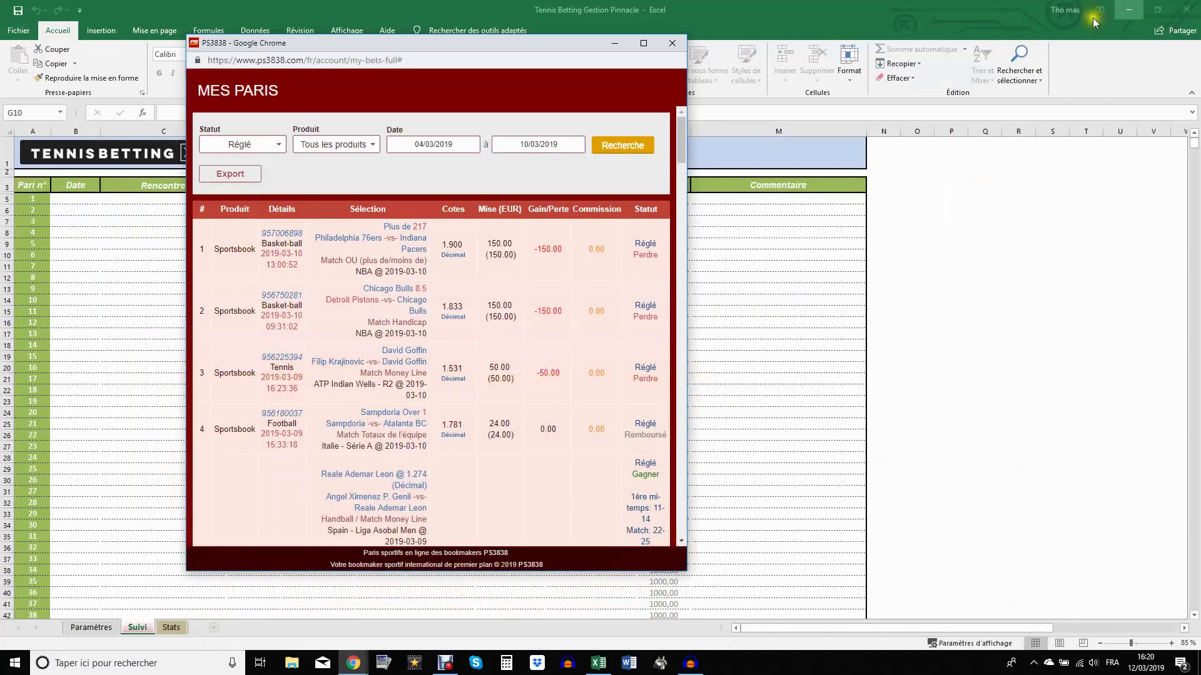
left_click(612, 43)
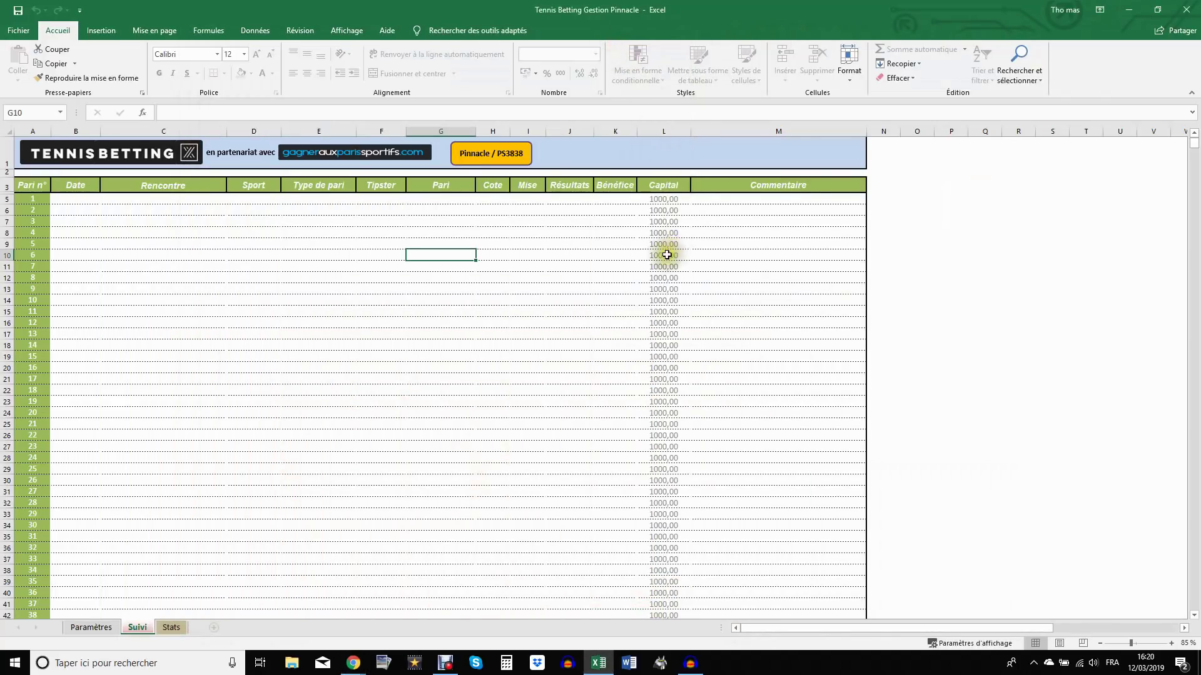
- Import the Pinnacle file ALL Product_20190312.xls from D:\Téléchargements into the Suivi sheet
left_click(489, 160)
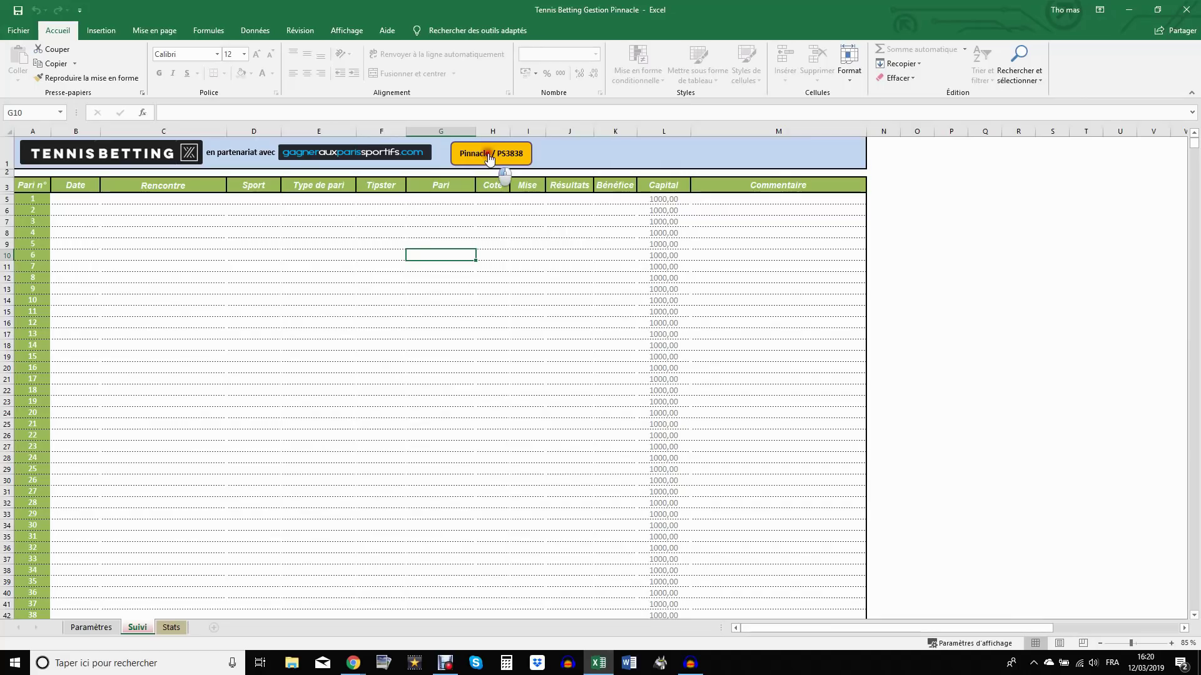
left_click(698, 298)
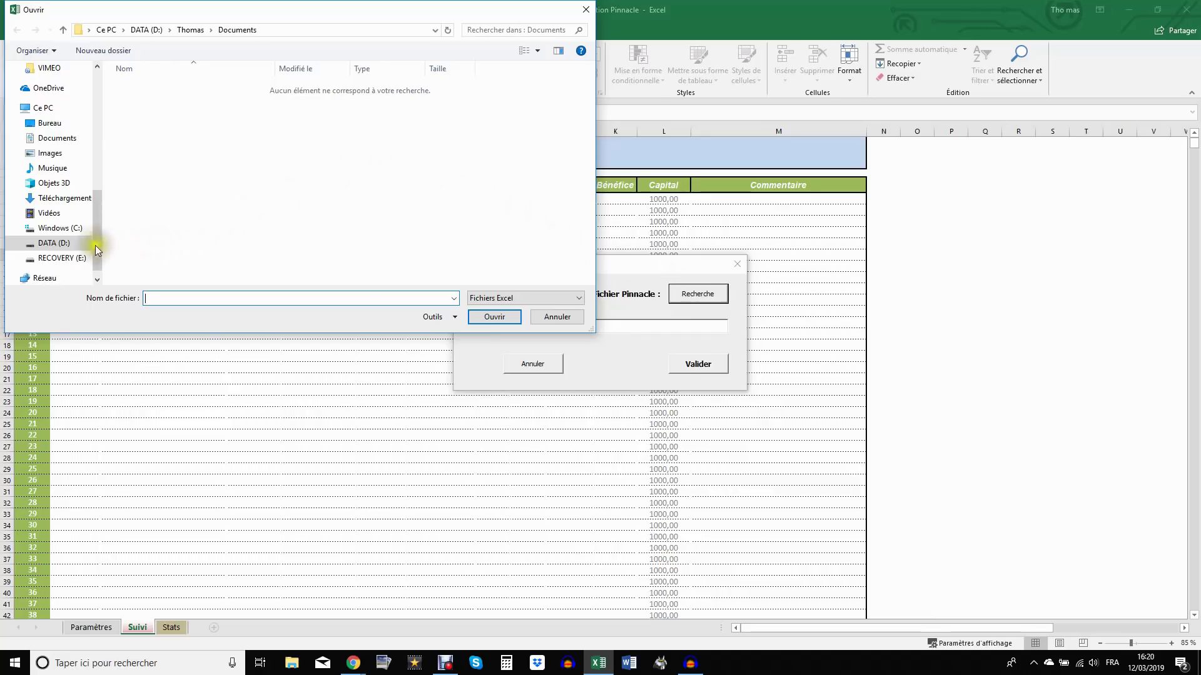
left_click(52, 242)
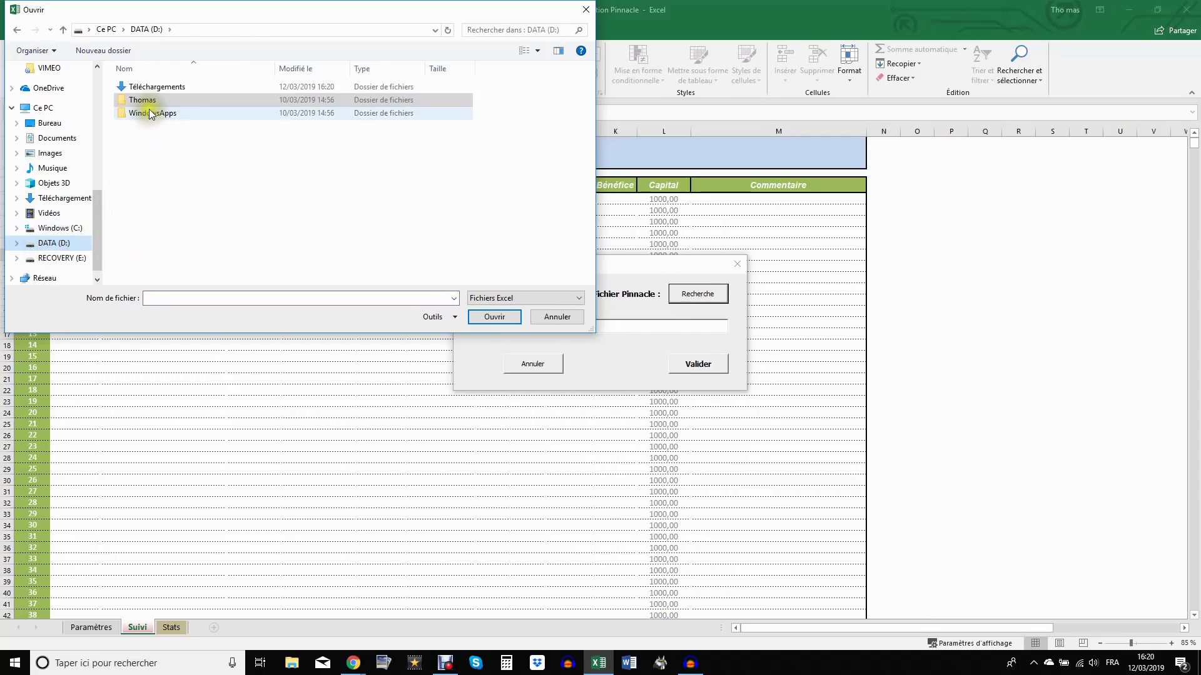
double_click(150, 87)
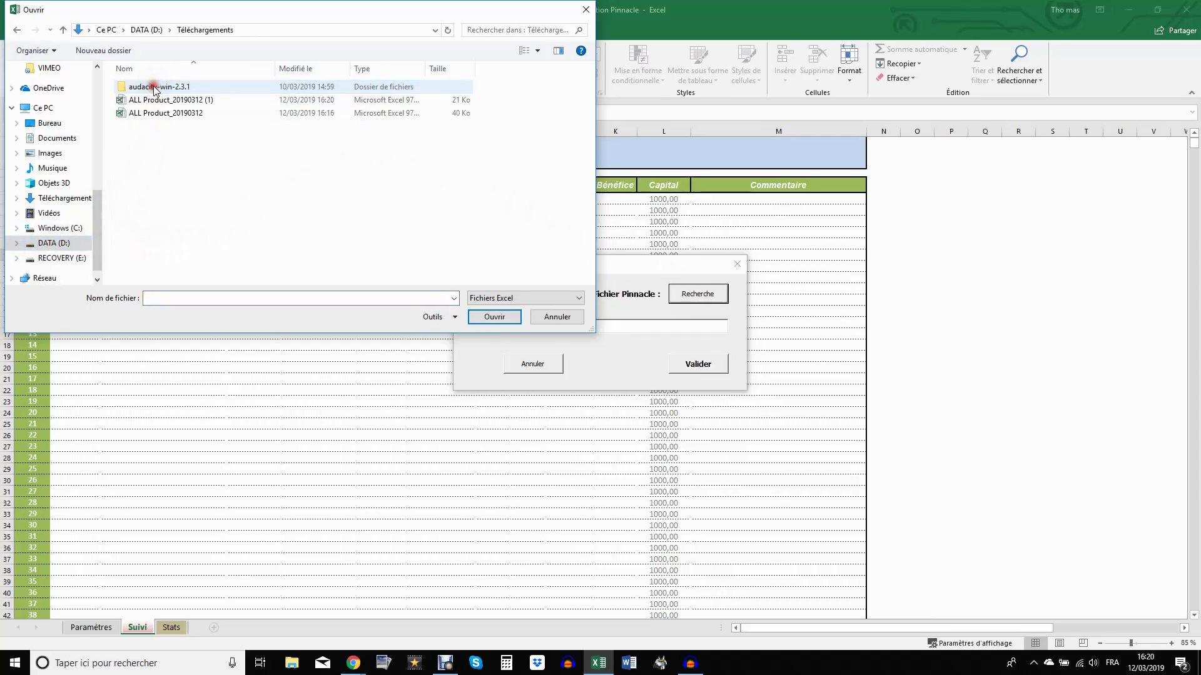
double_click(180, 113)
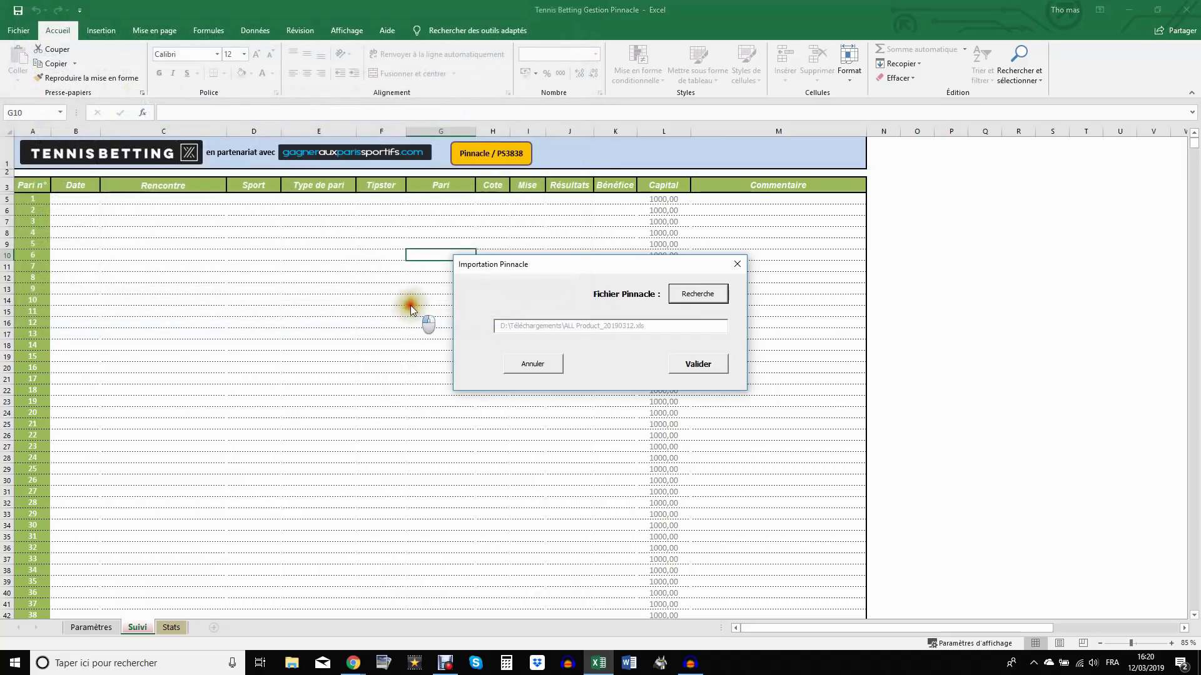
left_click(705, 367)
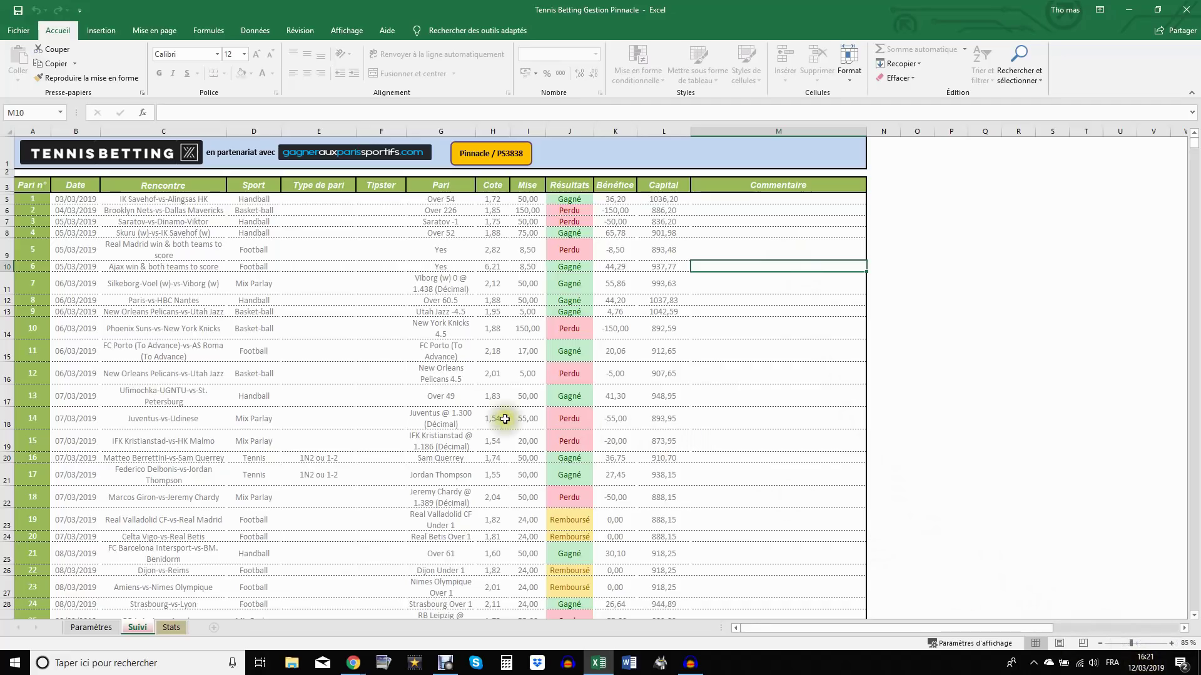
- Review the imported bets in the Suivi sheet from the first row to the last
scroll(339, 315, "down", 15)
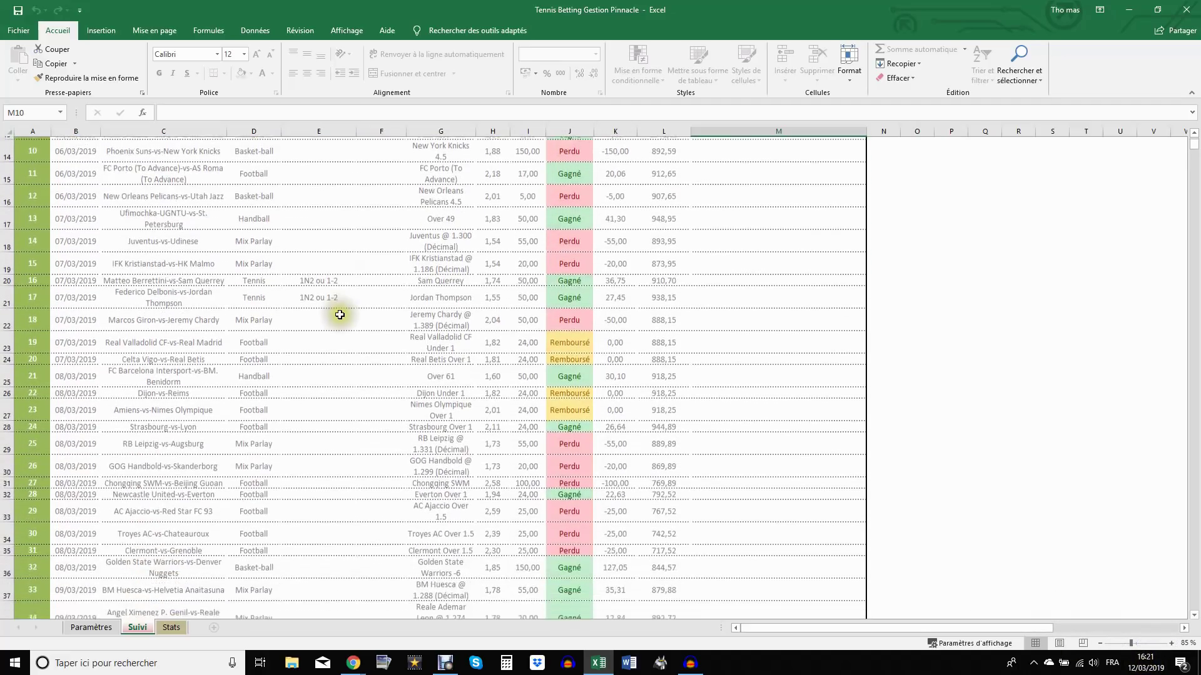
scroll(340, 316, "up", 14)
scroll(339, 315, "up", 2)
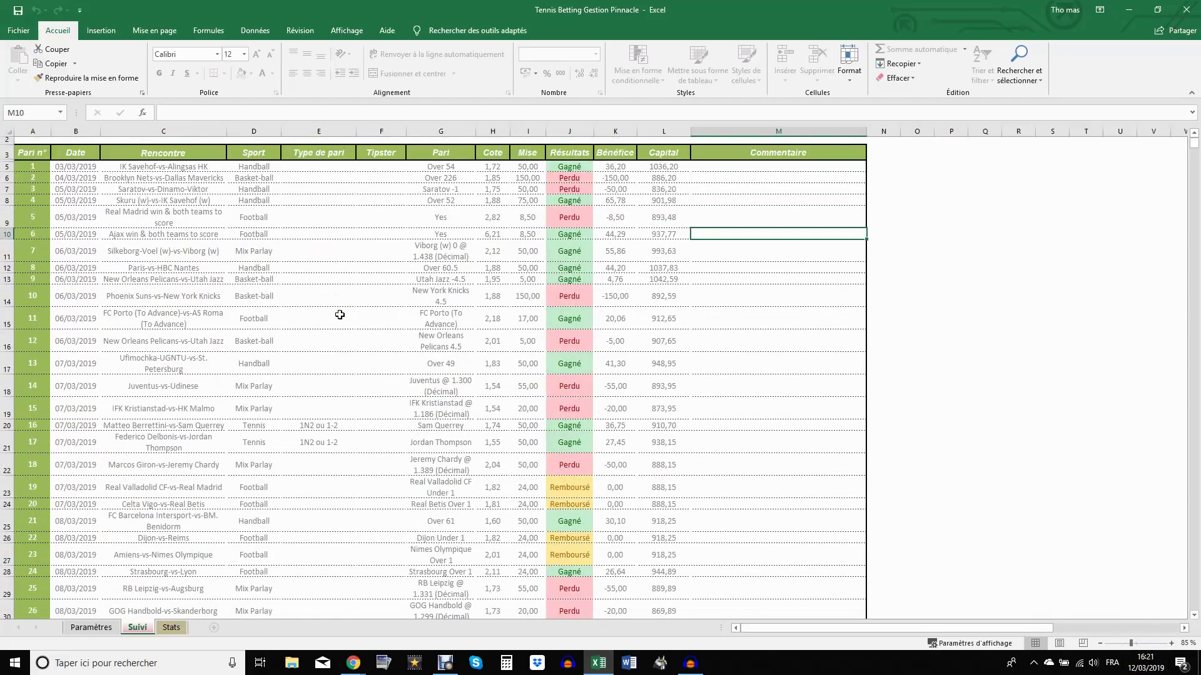
scroll(339, 315, "down", 7)
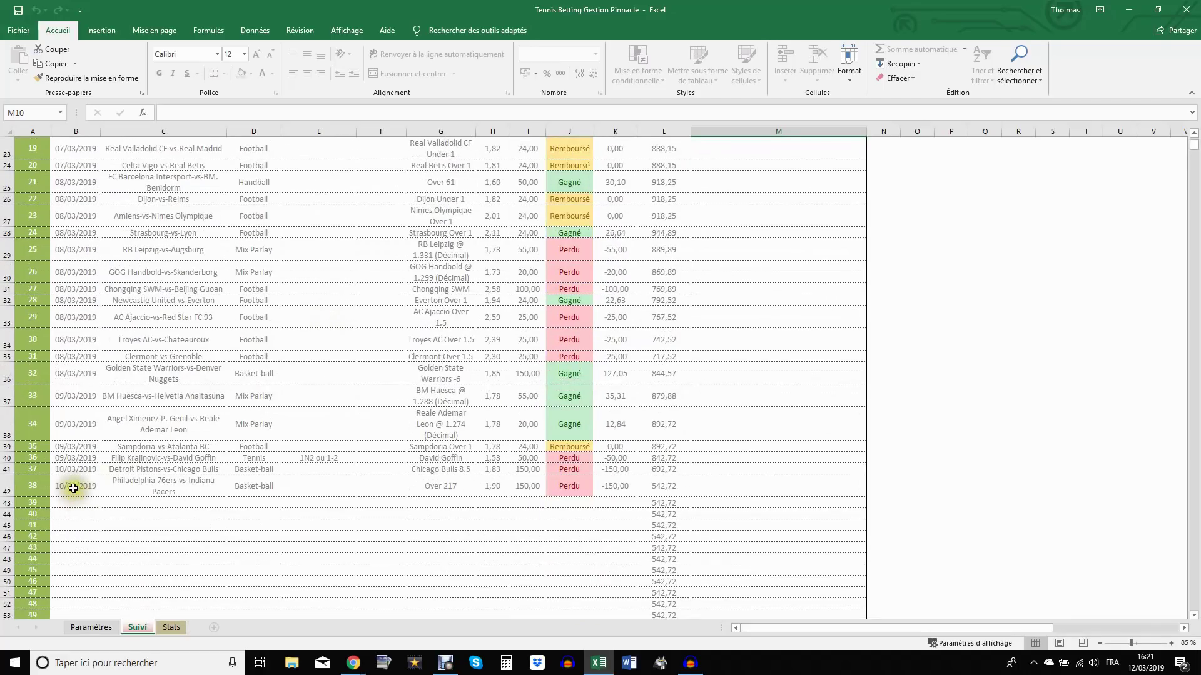
scroll(566, 477, "up", 4)
scroll(566, 477, "up", 3)
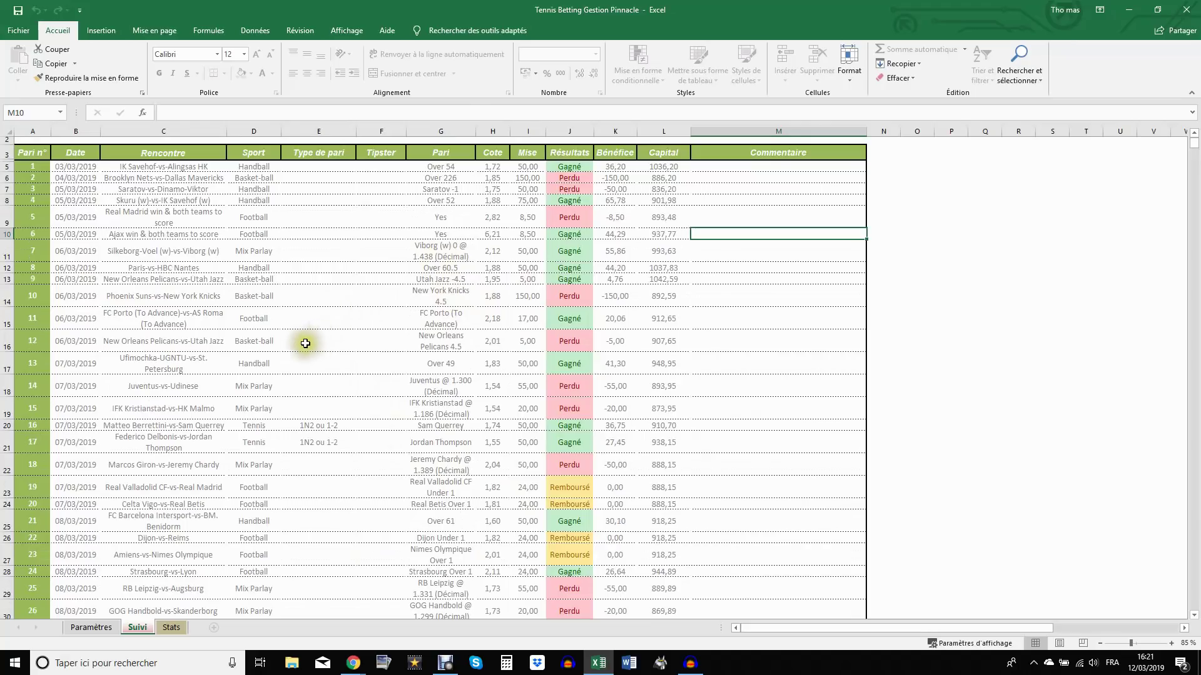
- Inspect the Type de pari choices for bet 1 and the Tipster and Commentaire cells
left_click(331, 167)
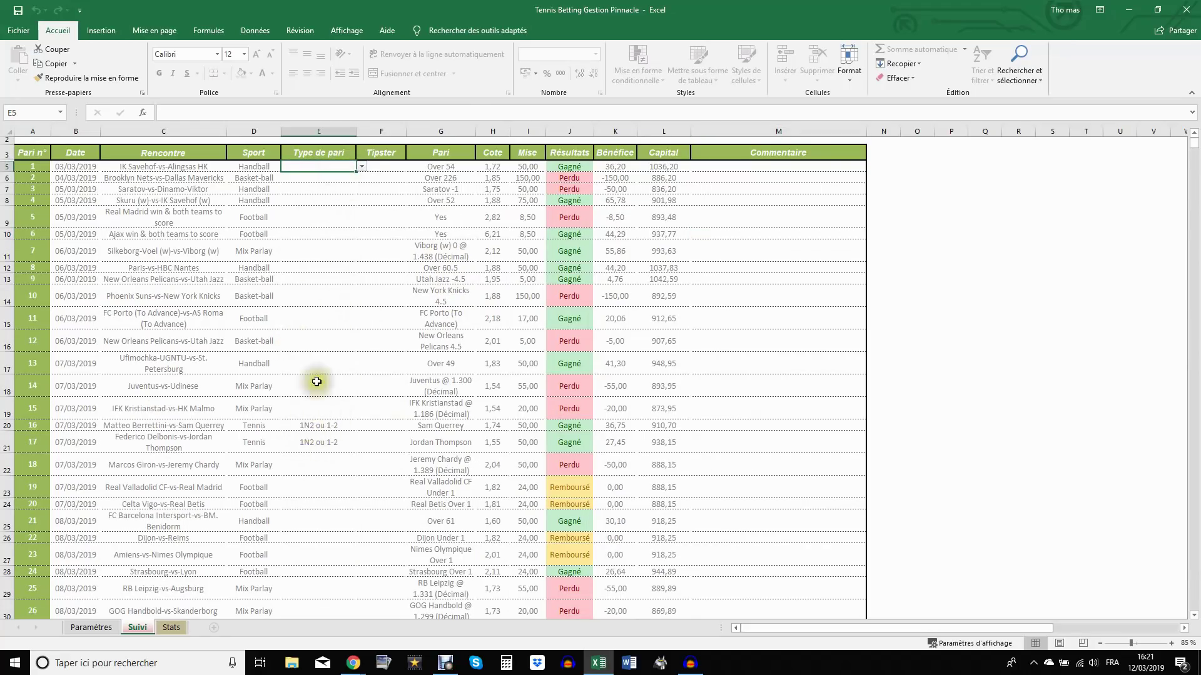
left_click(363, 168)
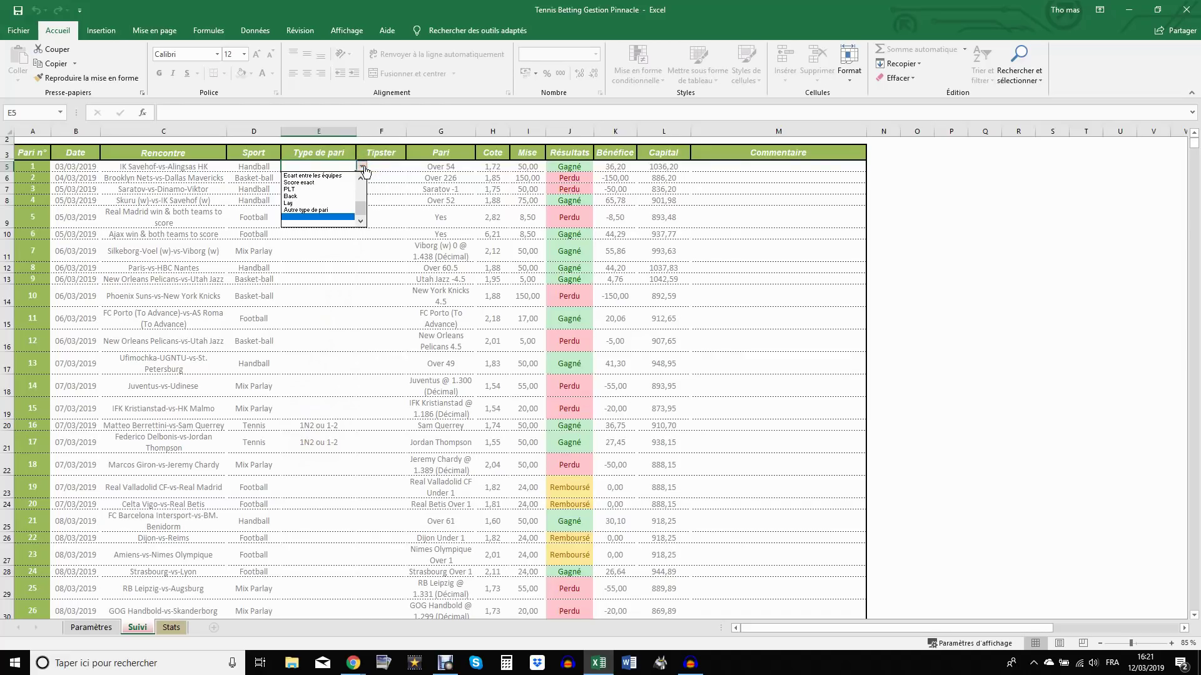
left_click(363, 168)
left_click(388, 167)
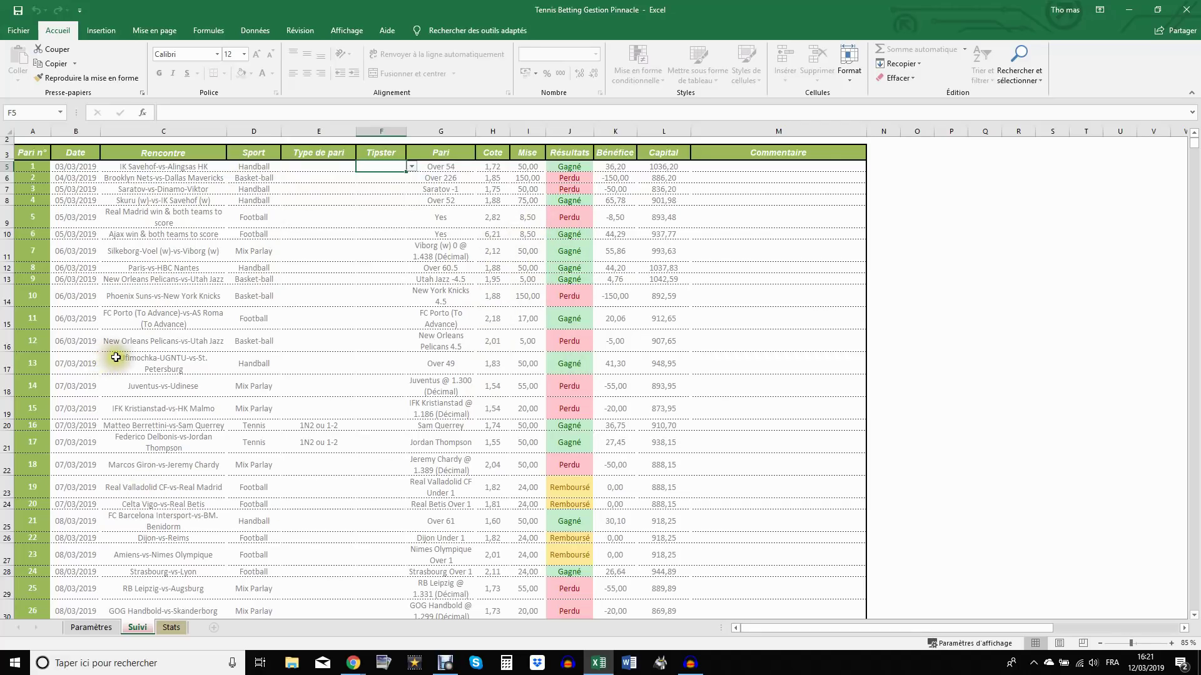
left_click(767, 165)
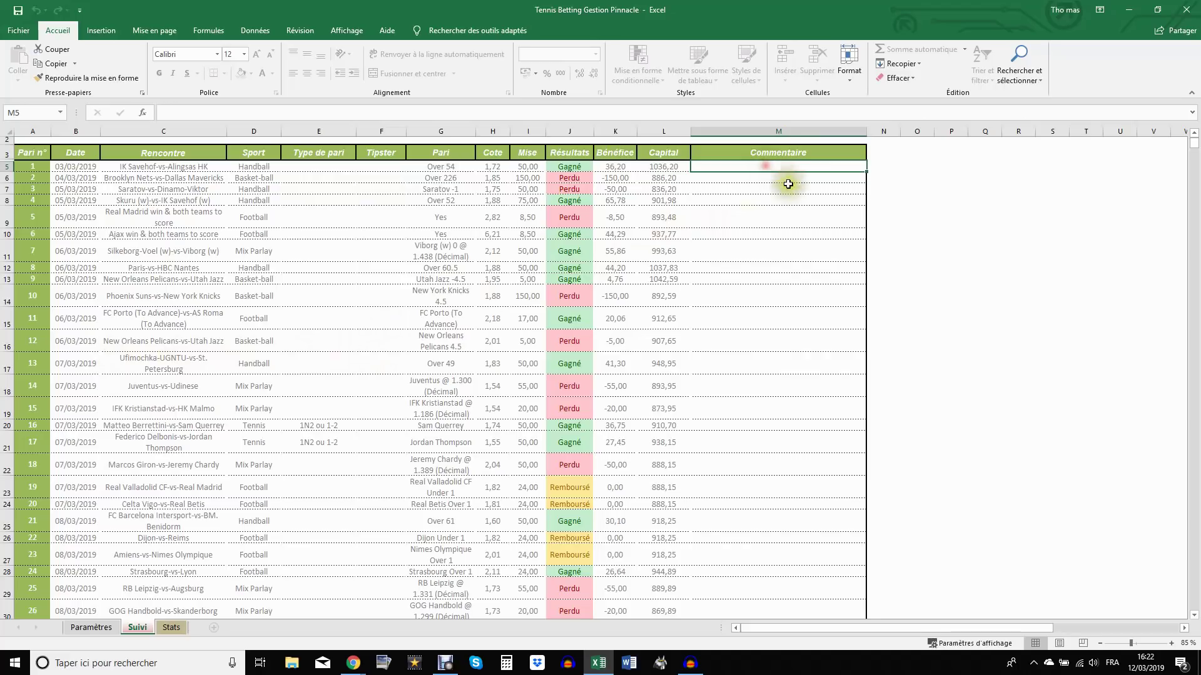
left_click(763, 232)
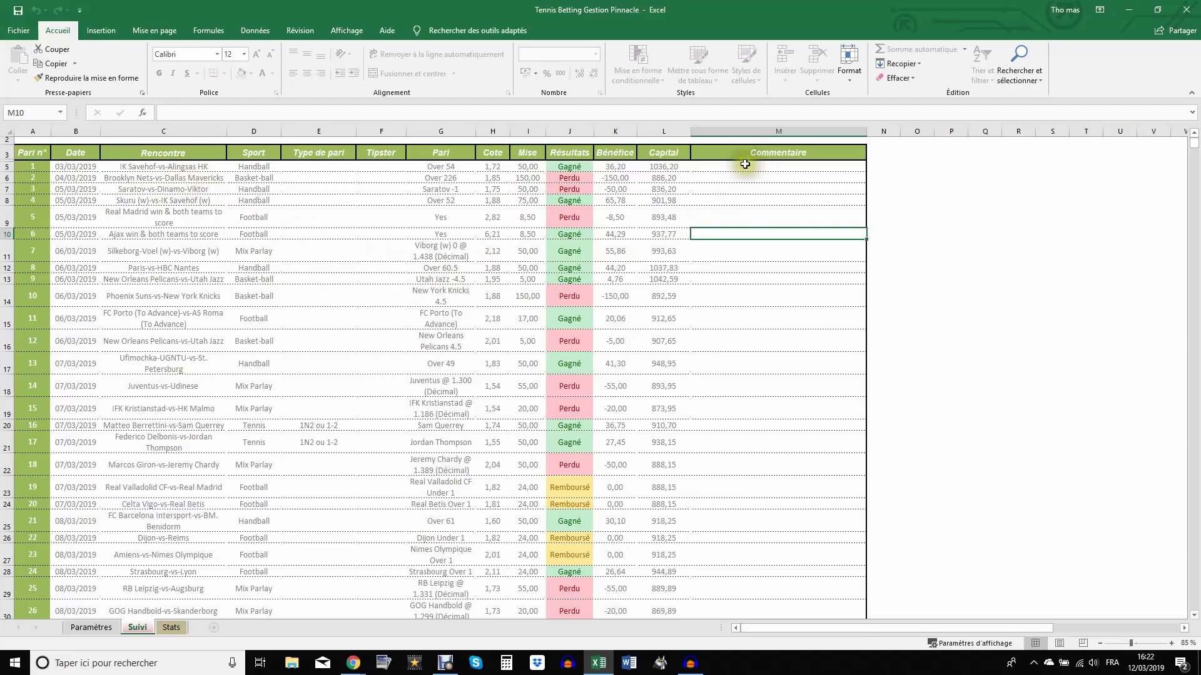
left_click(781, 167)
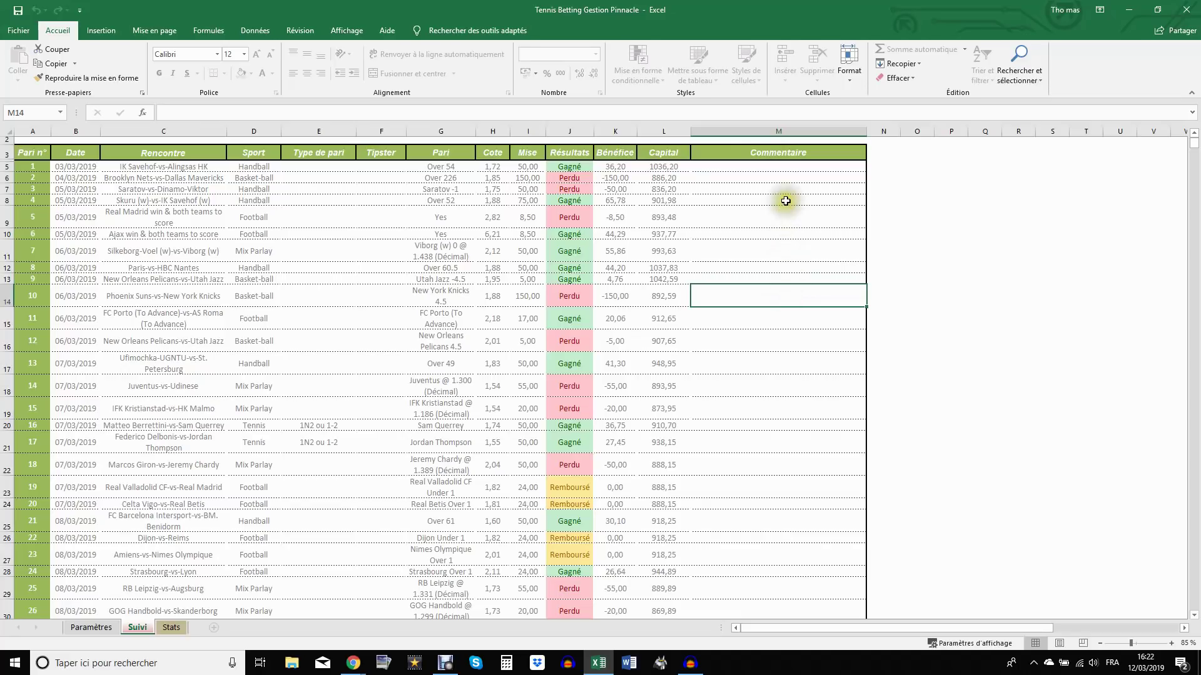
- Open the Stats sheet and examine the Chiffres clés table and the Evolution du capital chart
left_click(167, 628)
scroll(233, 495, "up", 17)
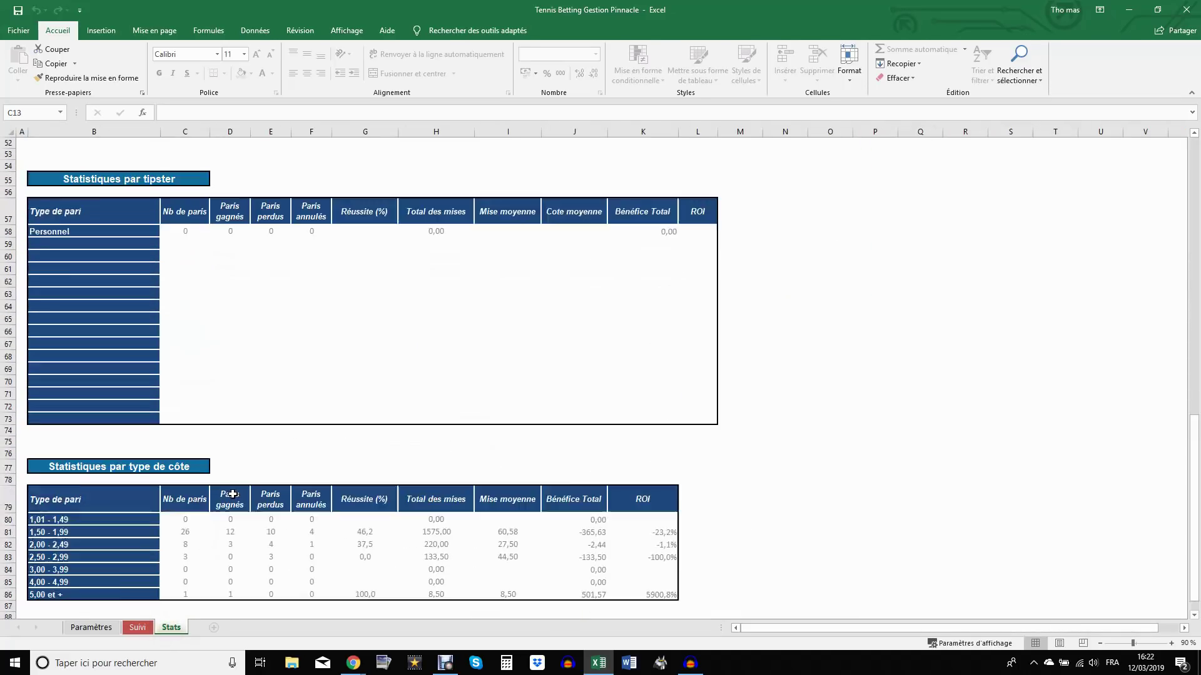
scroll(233, 495, "up", 7)
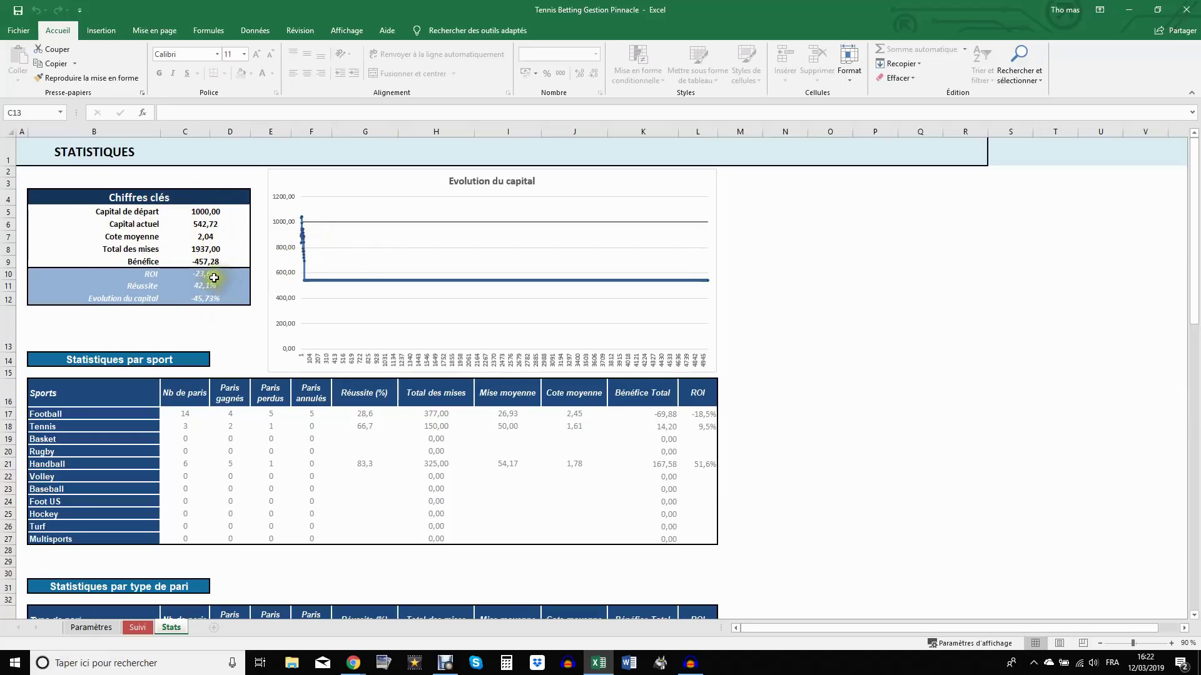
- Examine the statistics tables by sport and by type de pari, finishing back at the start of the Stats sheet
scroll(200, 344, "down", 1)
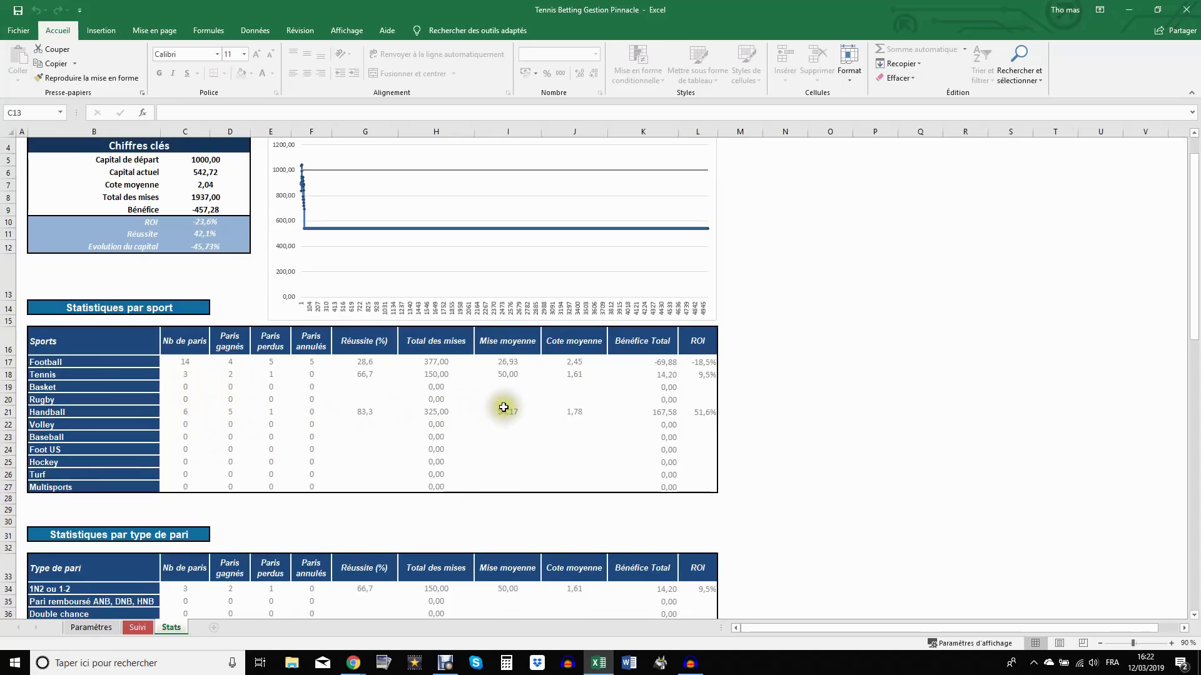
scroll(279, 367, "down", 1)
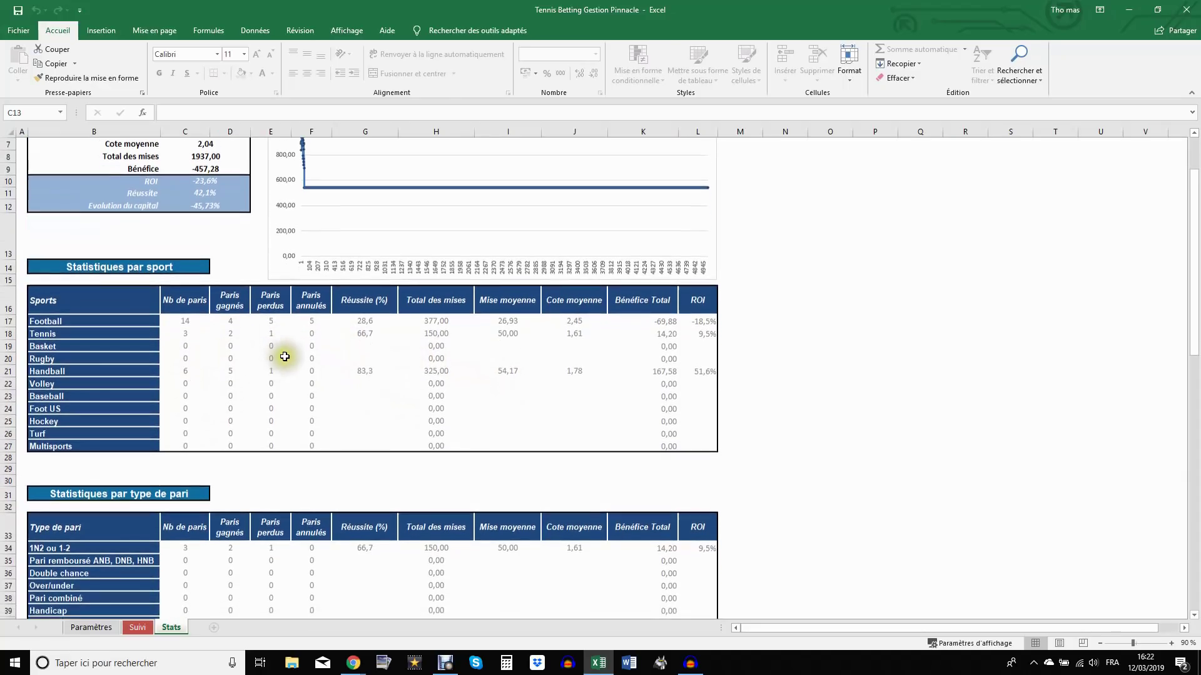
scroll(247, 342, "down", 3)
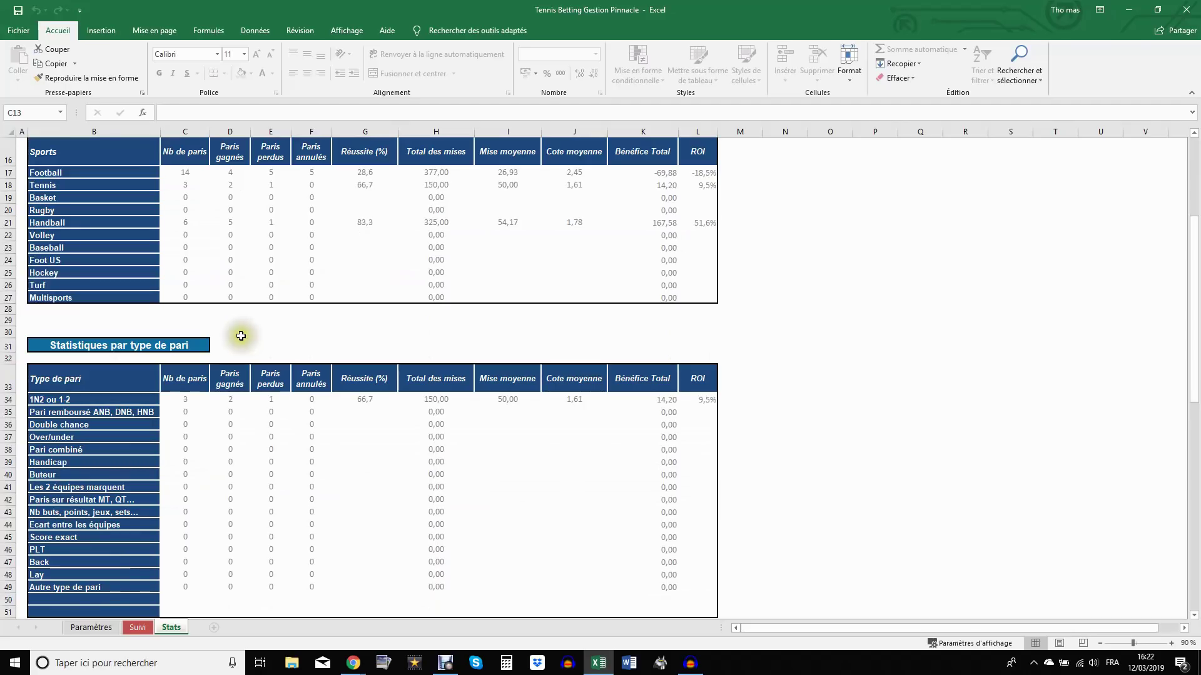
scroll(241, 336, "down", 2)
scroll(239, 339, "up", 4)
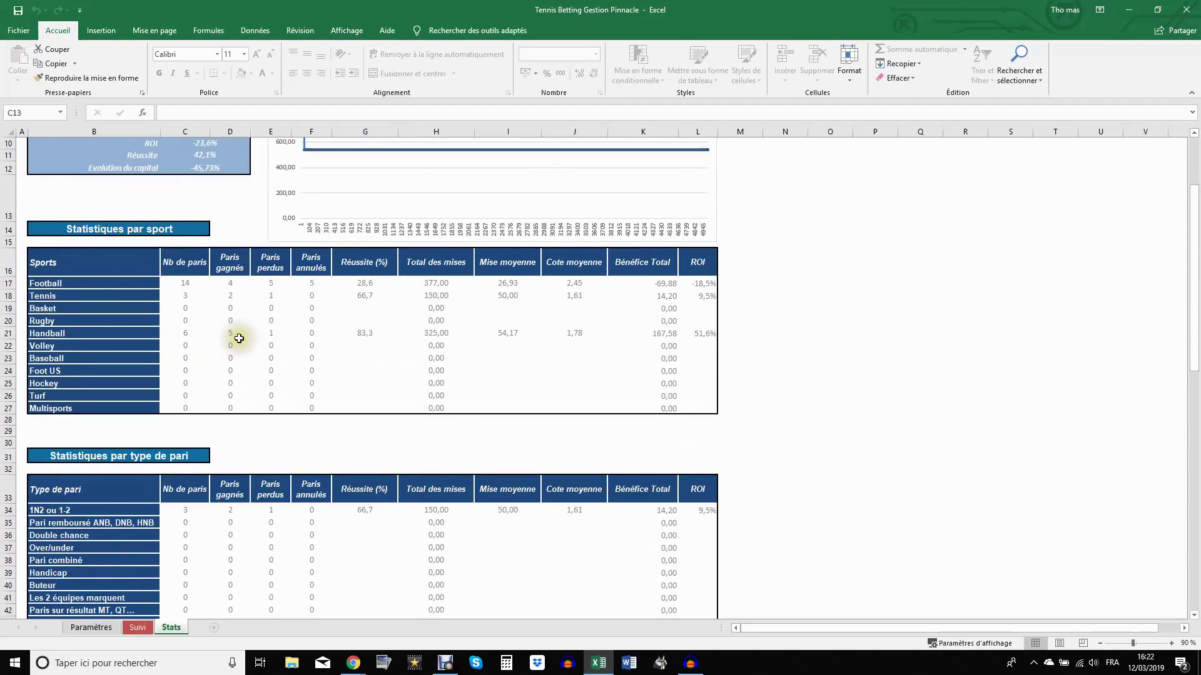
scroll(240, 338, "down", 5)
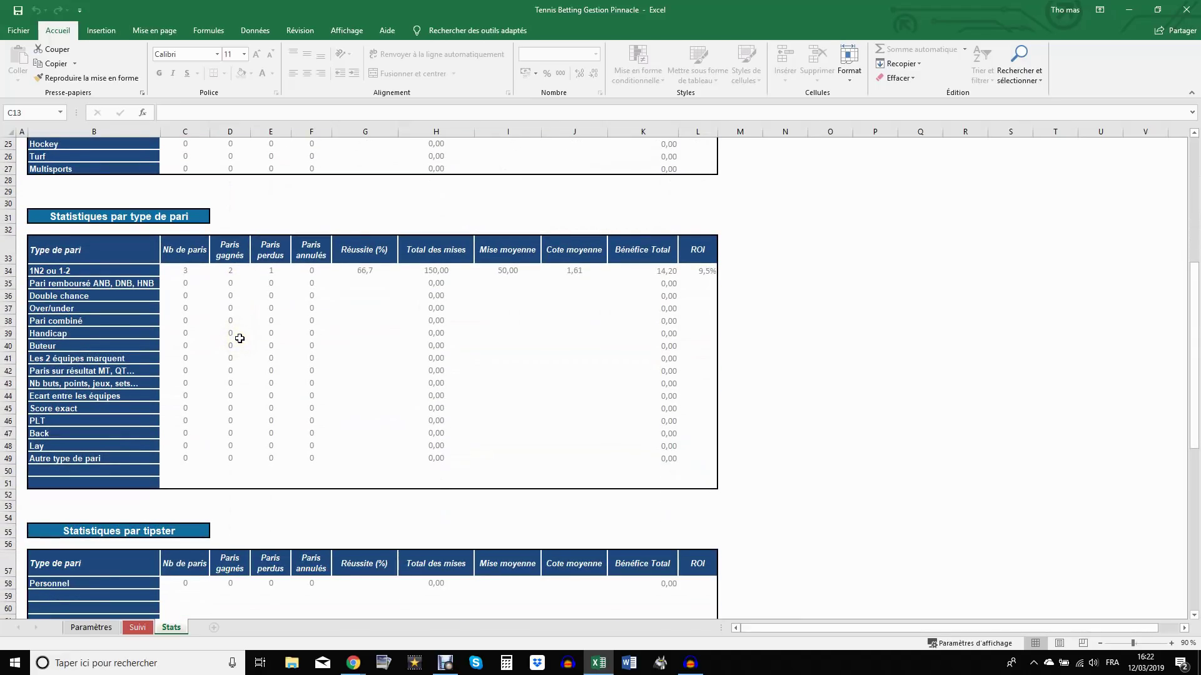
scroll(268, 350, "up", 8)
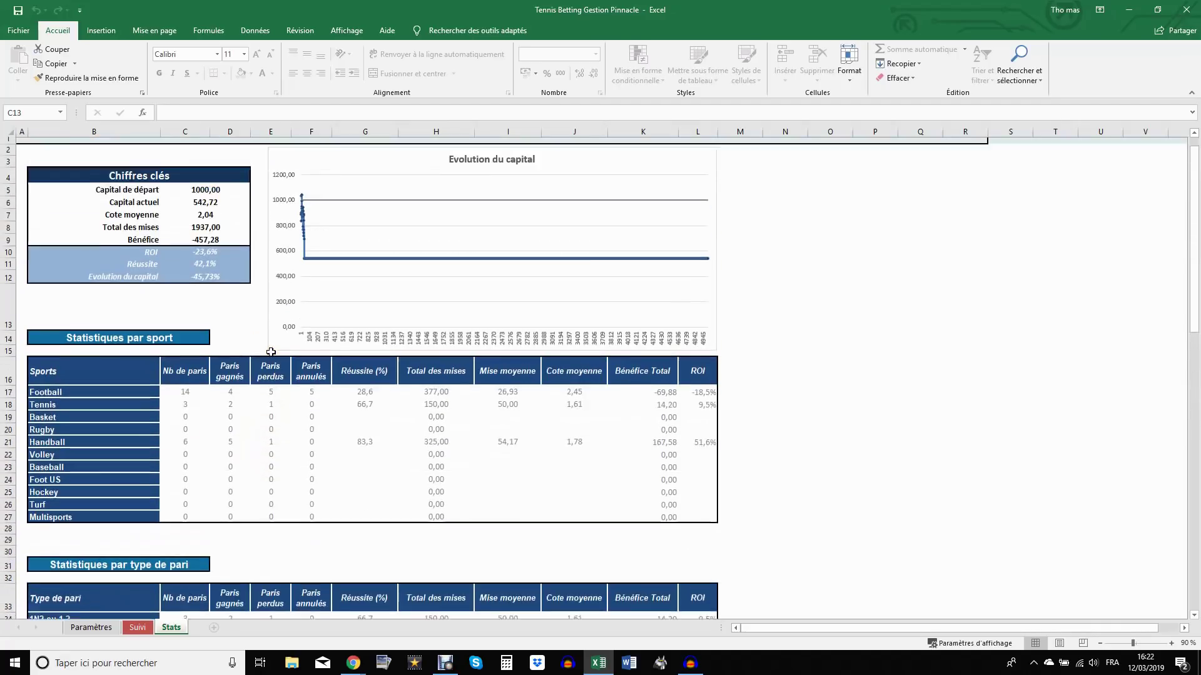
scroll(271, 352, "up", 1)
left_click(271, 353)
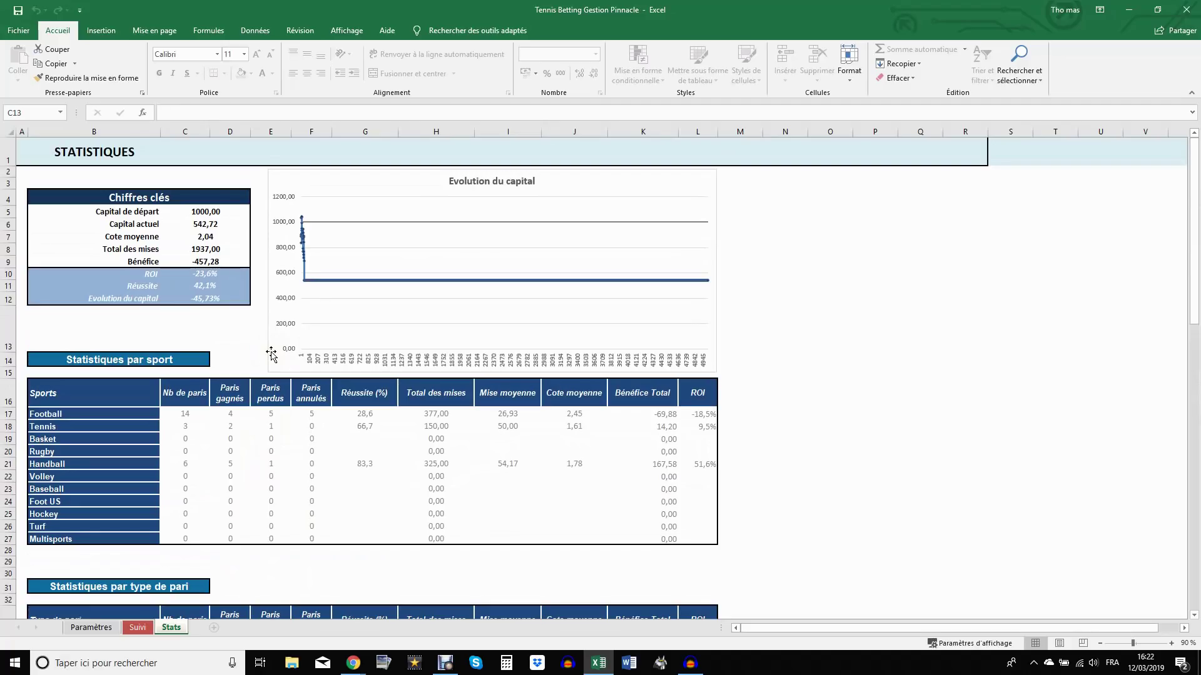
- Return to the Suivi sheet and view the bet list from its header banner
left_click(140, 630)
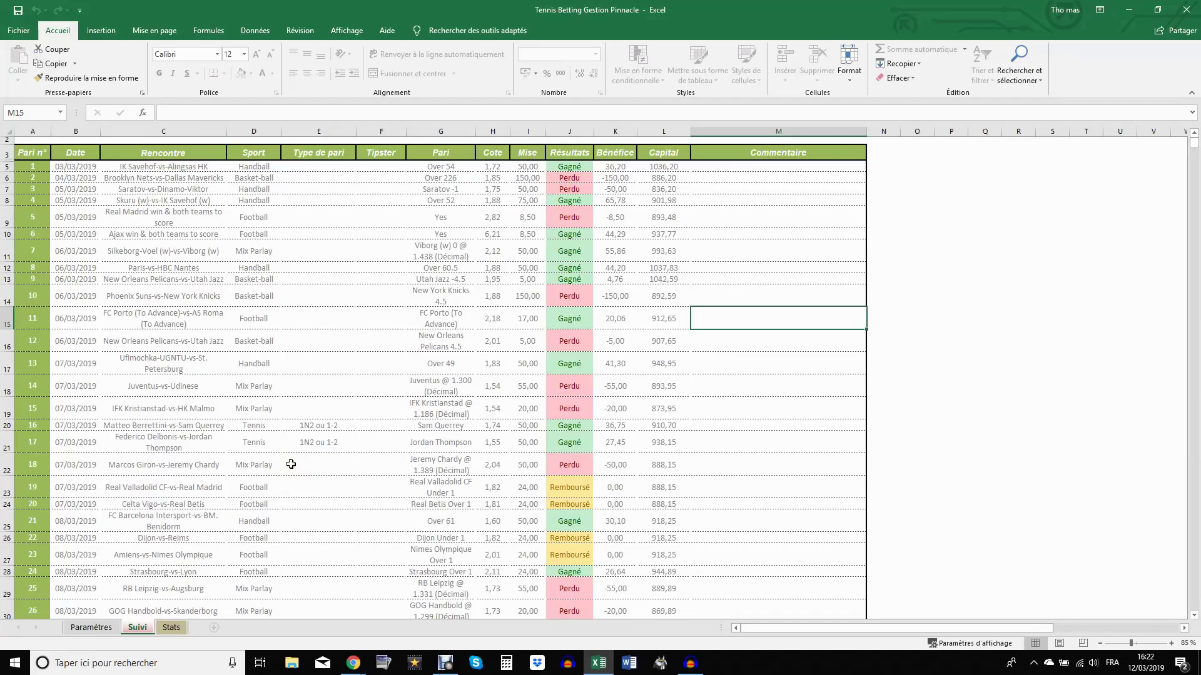
scroll(291, 464, "up", 1)
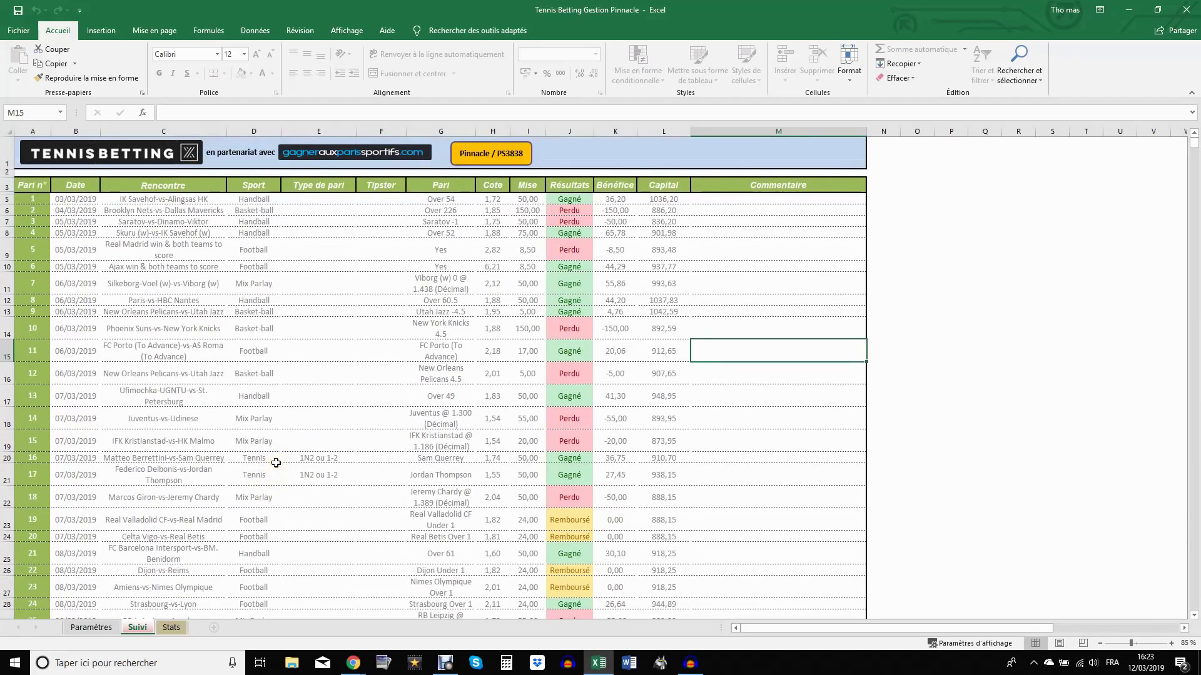